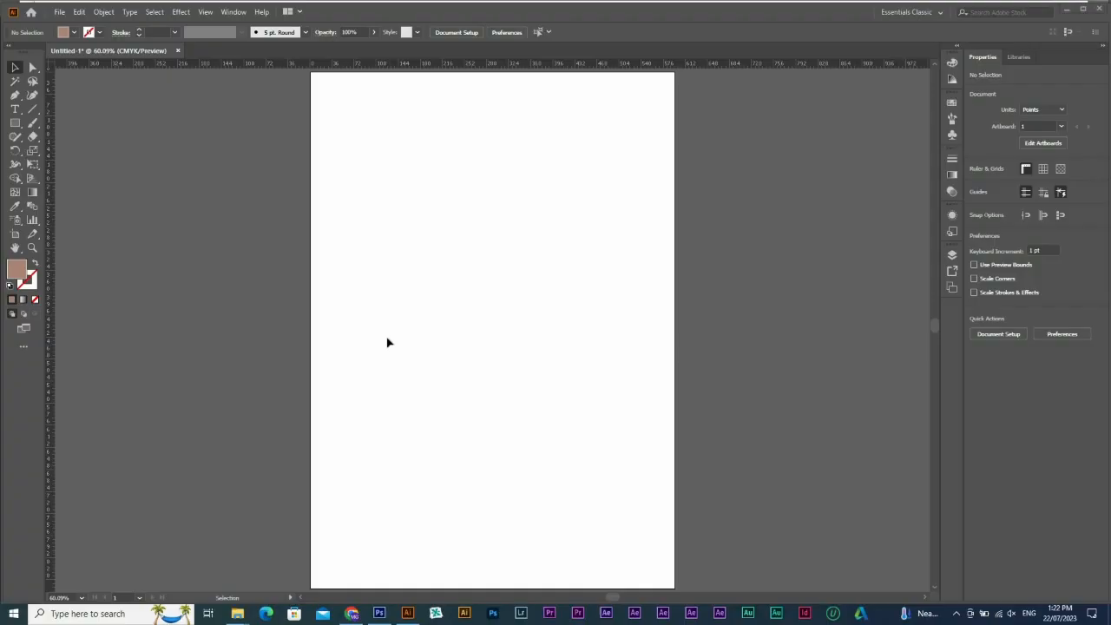
# Step: Try to draw a horizontal line about 434 pt long across the middle of the page with the Pen tool
pyautogui.click(33, 110)
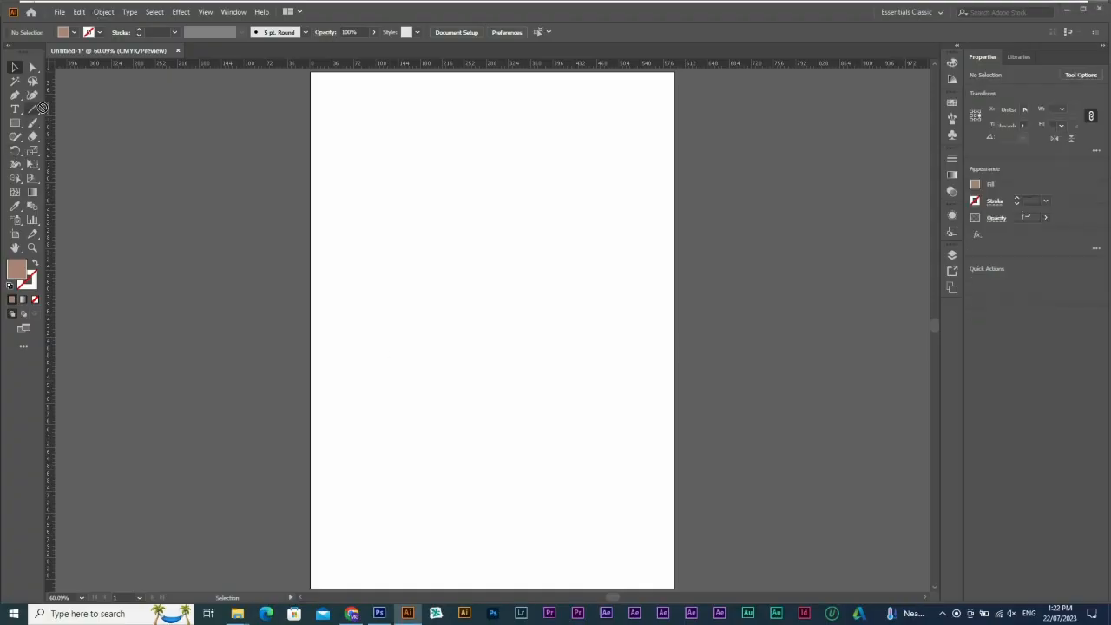
pyautogui.click(34, 107)
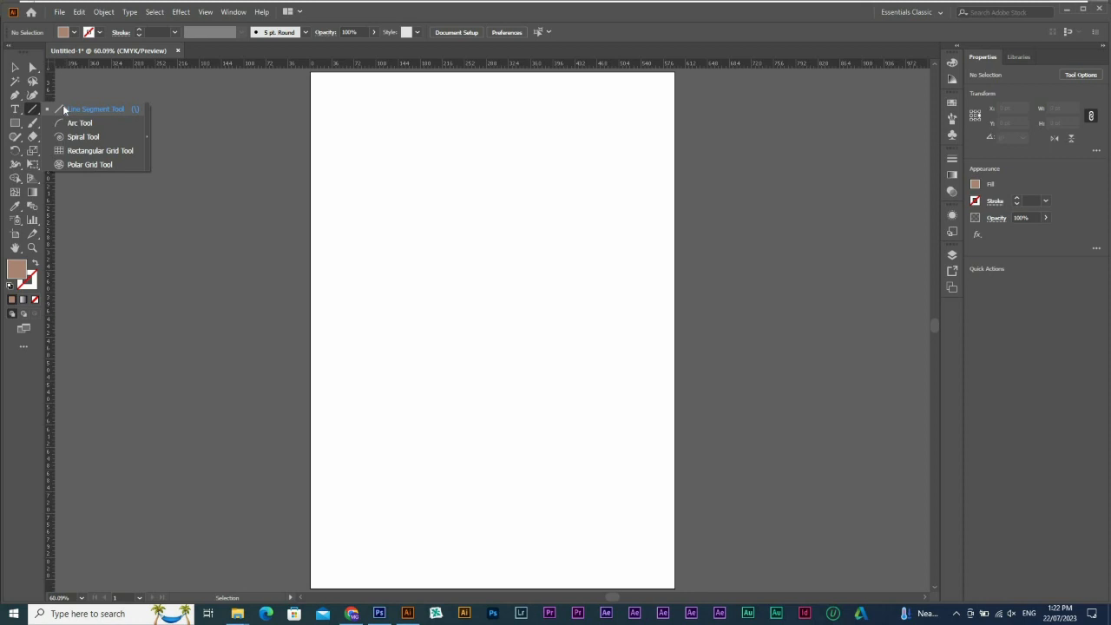
pyautogui.click(15, 95)
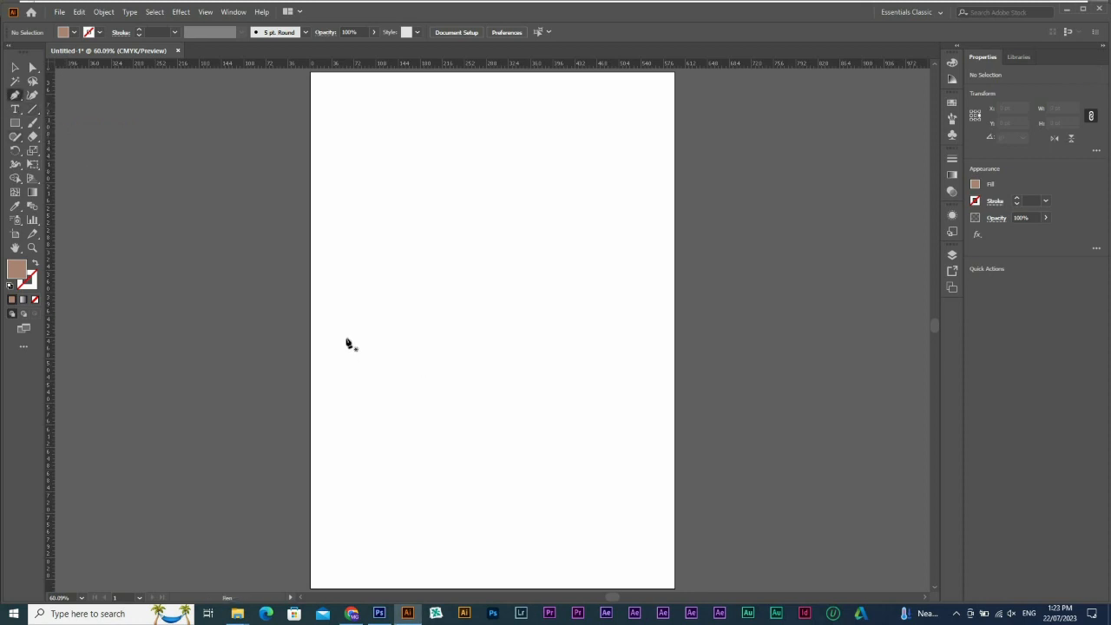
pyautogui.moveTo(345, 339)
pyautogui.mouseDown()
pyautogui.moveTo(586, 340)
pyautogui.moveTo(578, 300)
pyautogui.moveTo(520, 205)
pyautogui.moveTo(211, 199)
pyautogui.moveTo(302, 472)
pyautogui.moveTo(625, 300)
pyautogui.moveTo(478, 327)
pyautogui.moveTo(134, 256)
pyautogui.moveTo(469, 379)
pyautogui.moveTo(474, 327)
pyautogui.moveTo(498, 350)
pyautogui.moveTo(564, 347)
pyautogui.moveTo(453, 345)
pyautogui.moveTo(613, 344)
pyautogui.mouseUp()
pyautogui.keyDown('ctrl'); pyautogui.click(572, 338); pyautogui.keyUp('ctrl')
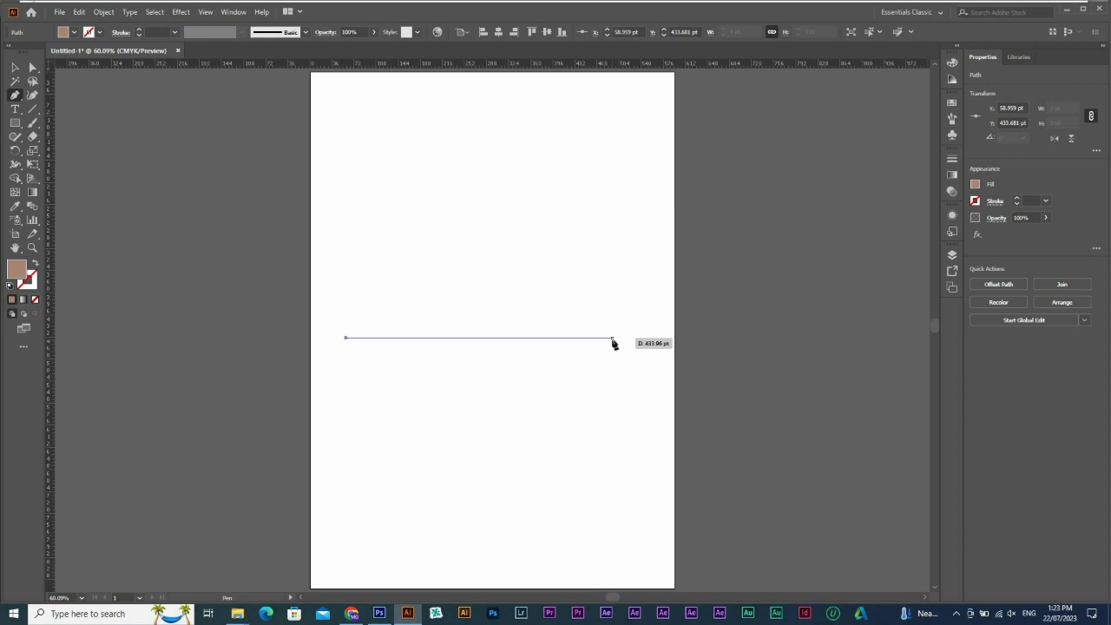
pyautogui.moveTo(613, 343)
pyautogui.mouseDown()
pyautogui.moveTo(598, 275)
pyautogui.moveTo(575, 330)
pyautogui.moveTo(598, 355)
pyautogui.moveTo(585, 413)
pyautogui.moveTo(456, 367)
pyautogui.moveTo(136, 203)
pyautogui.mouseUp()
pyautogui.press('v')
pyautogui.click(440, 382)
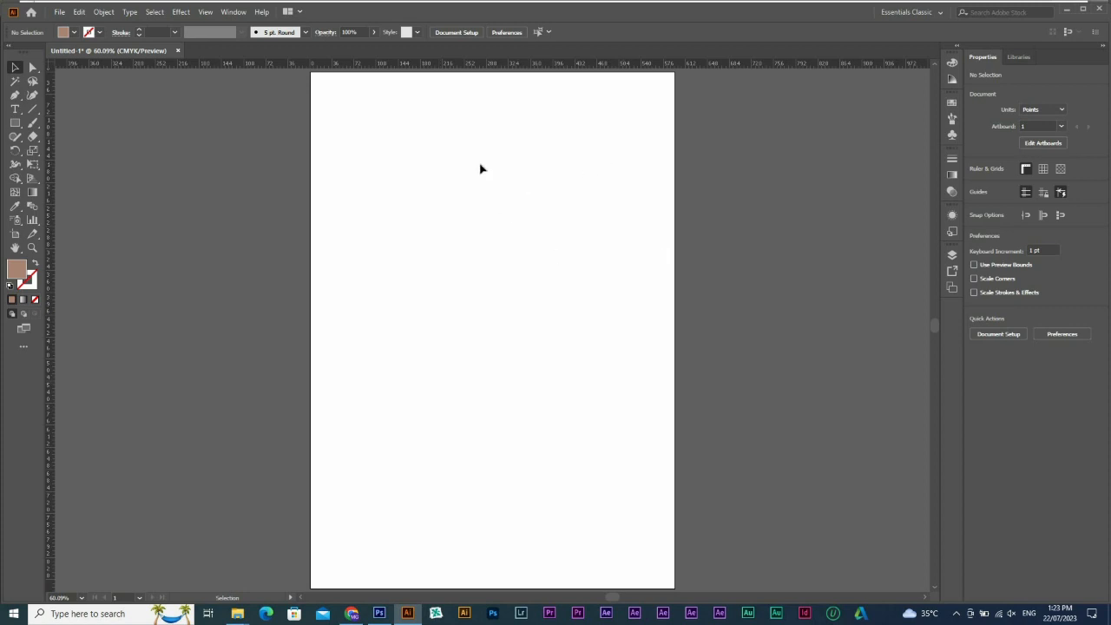
# Step: Examine the measurement units offered for a new document, and leave the setup without creating one
pyautogui.hotkey('ctrl', 'n')
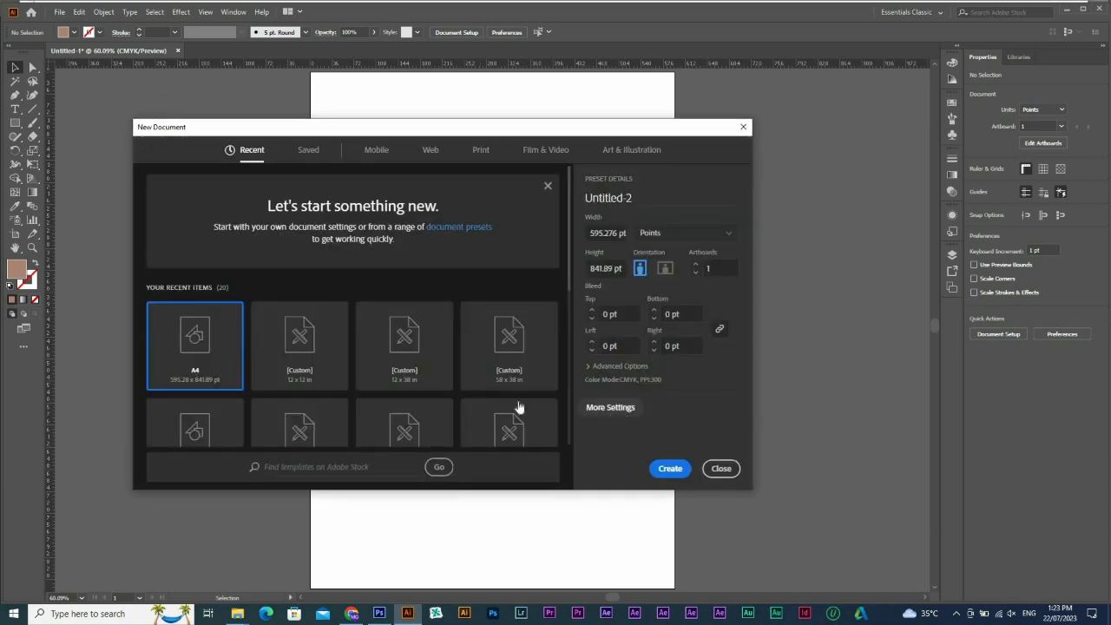
pyautogui.click(657, 232)
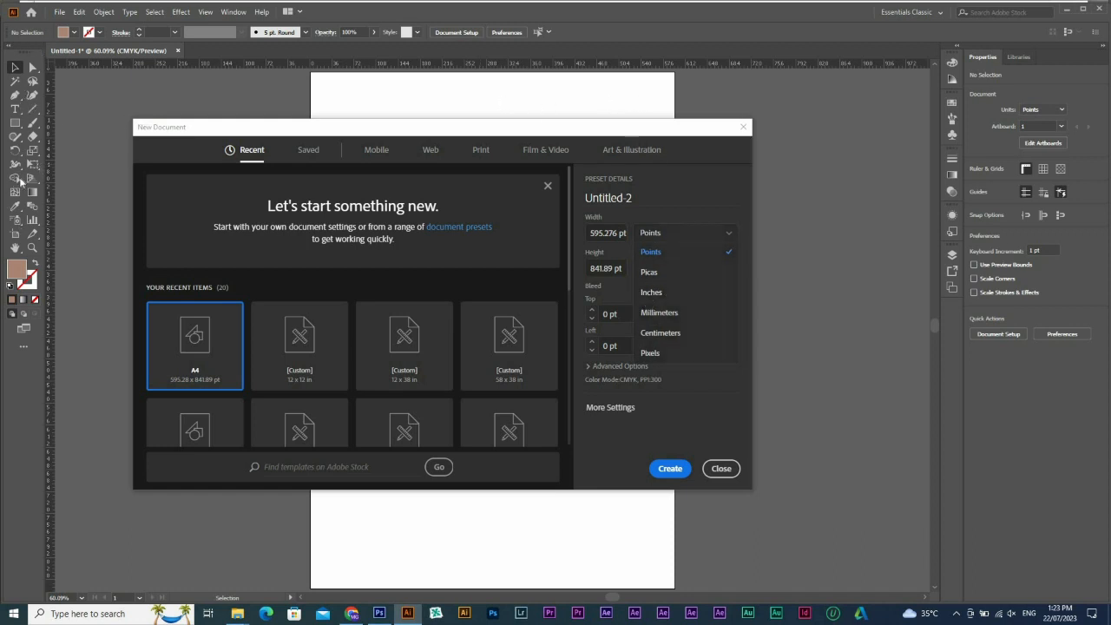
pyautogui.click(721, 467)
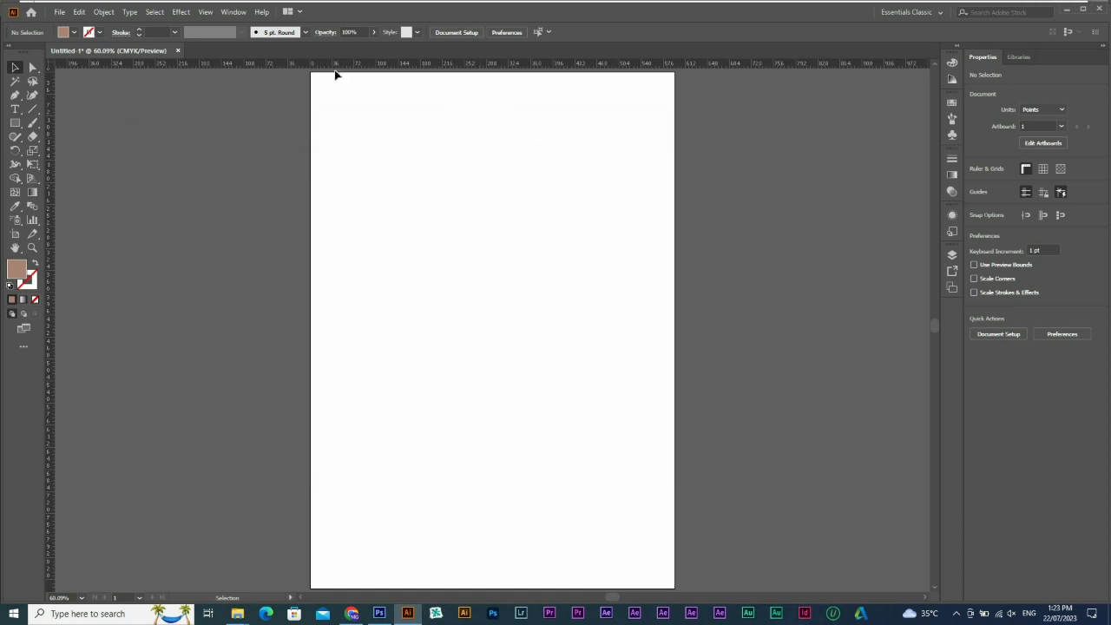
# Step: Toggle the rulers off and on, and set their units to inches
pyautogui.hotkey('ctrl', 'r')
pyautogui.hotkey('ctrl', 'r')
pyautogui.hotkey('ctrl', 'r')
pyautogui.hotkey('ctrl', 'r')
pyautogui.rightClick(599, 67)
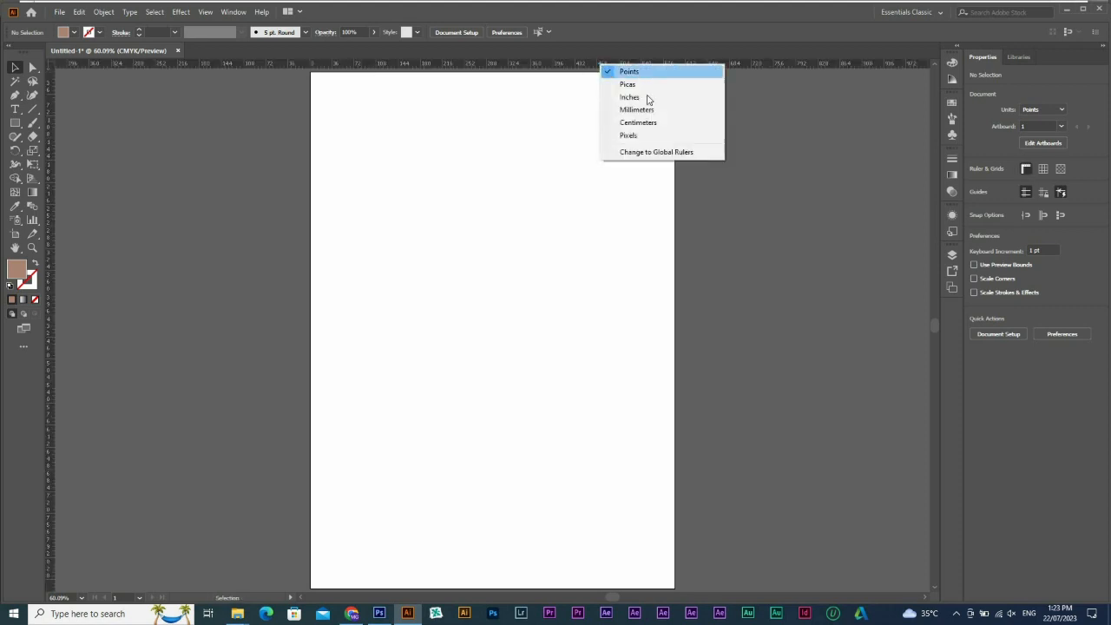
pyautogui.click(641, 99)
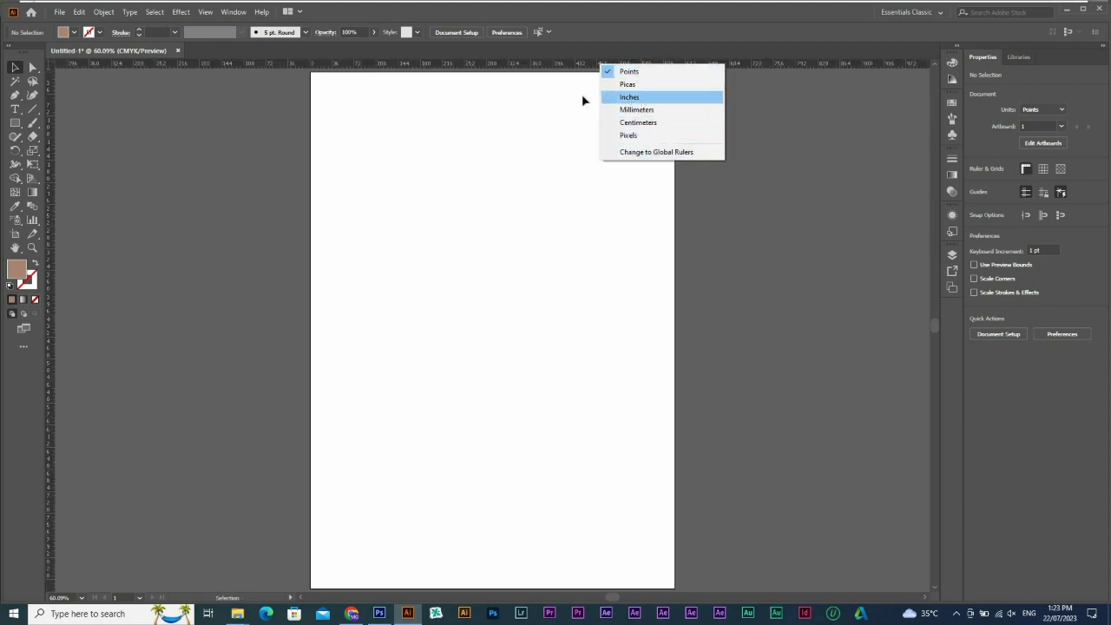
# Step: Try to draw a horizontal line about 4.9 in long with the Pen tool, and delete the leftover anchor points
pyautogui.click(13, 95)
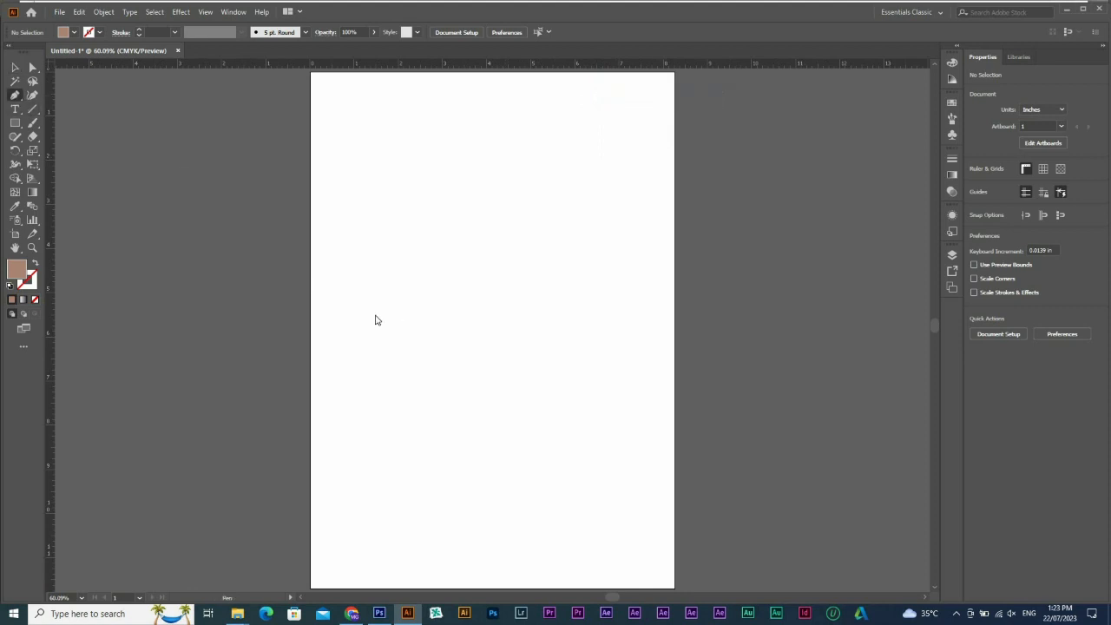
pyautogui.click(374, 314)
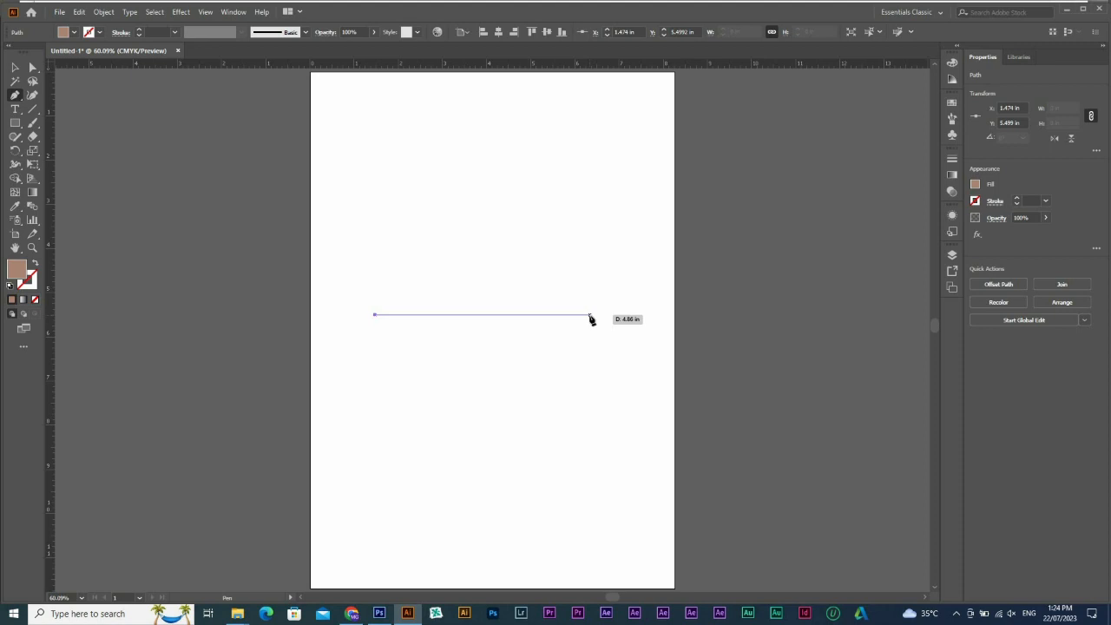
pyautogui.press('v')
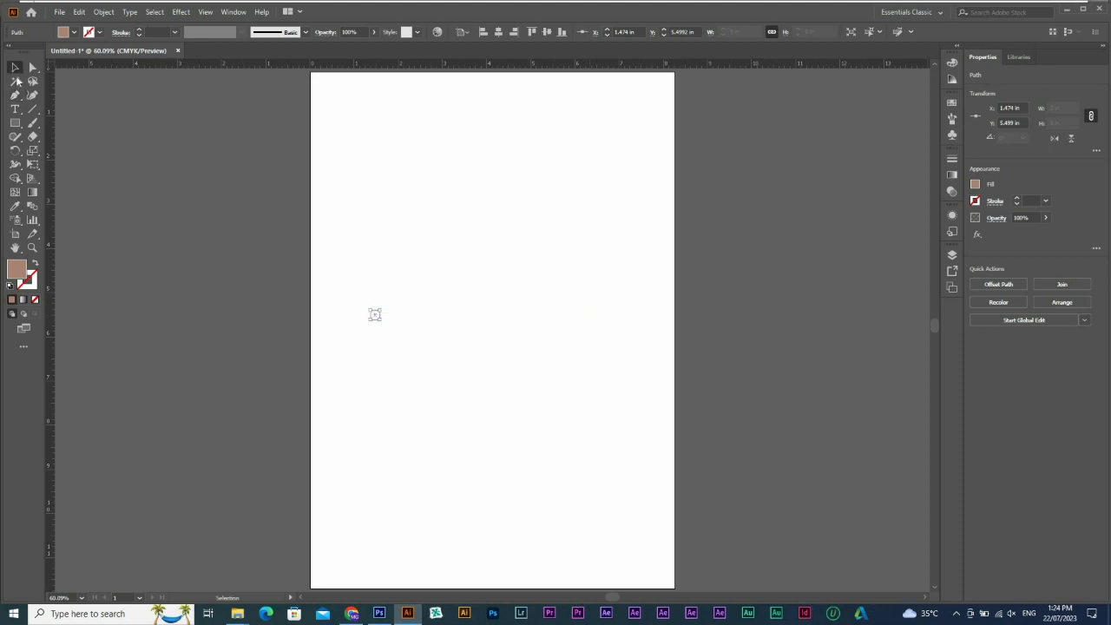
pyautogui.moveTo(299, 258); pyautogui.dragTo(436, 335)
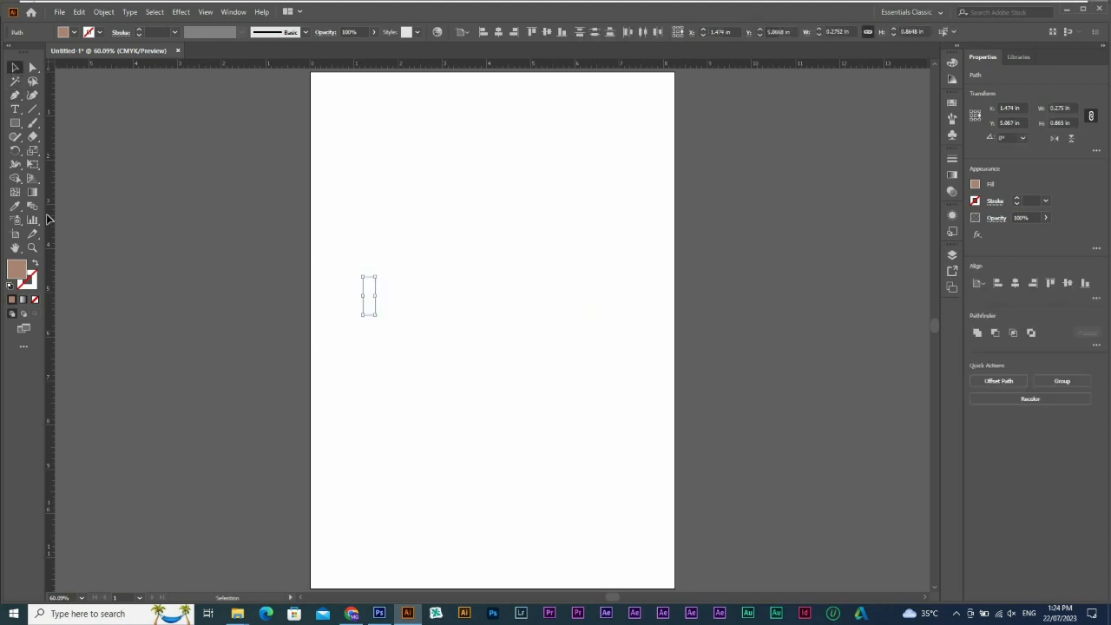
pyautogui.press('Delete')
# Step: Try out freehand horizontal lines about 4.5 in and 3 in long with the Line Segment tool, undoing each one
pyautogui.press('\\')
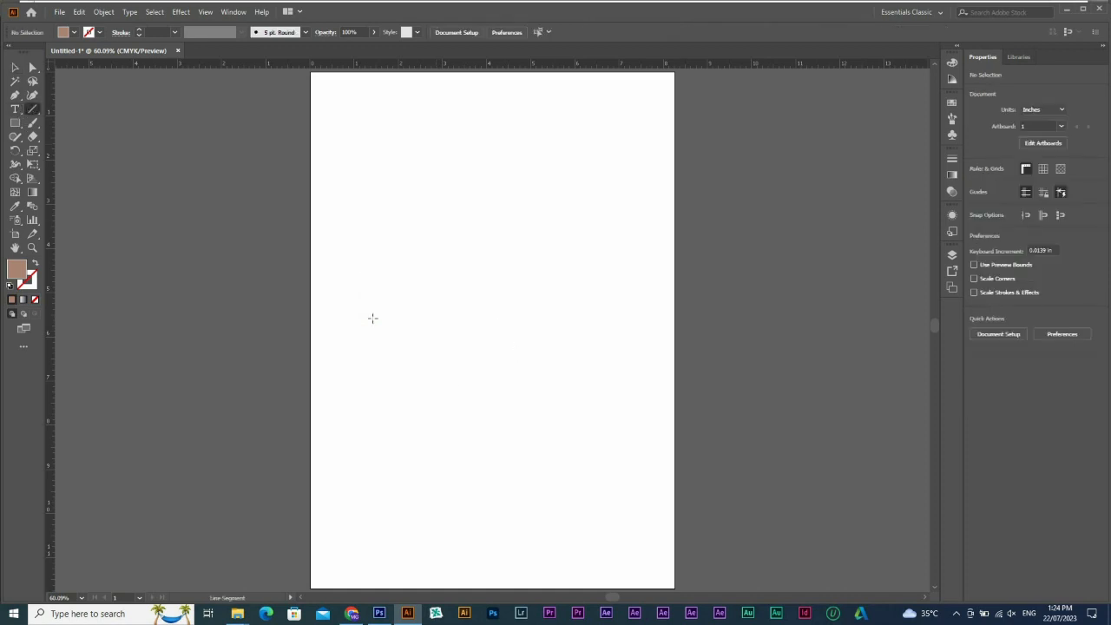
pyautogui.moveTo(363, 317); pyautogui.dragTo(573, 316)
pyautogui.hotkey('ctrl', 'z')
pyautogui.moveTo(377, 295); pyautogui.dragTo(576, 297)
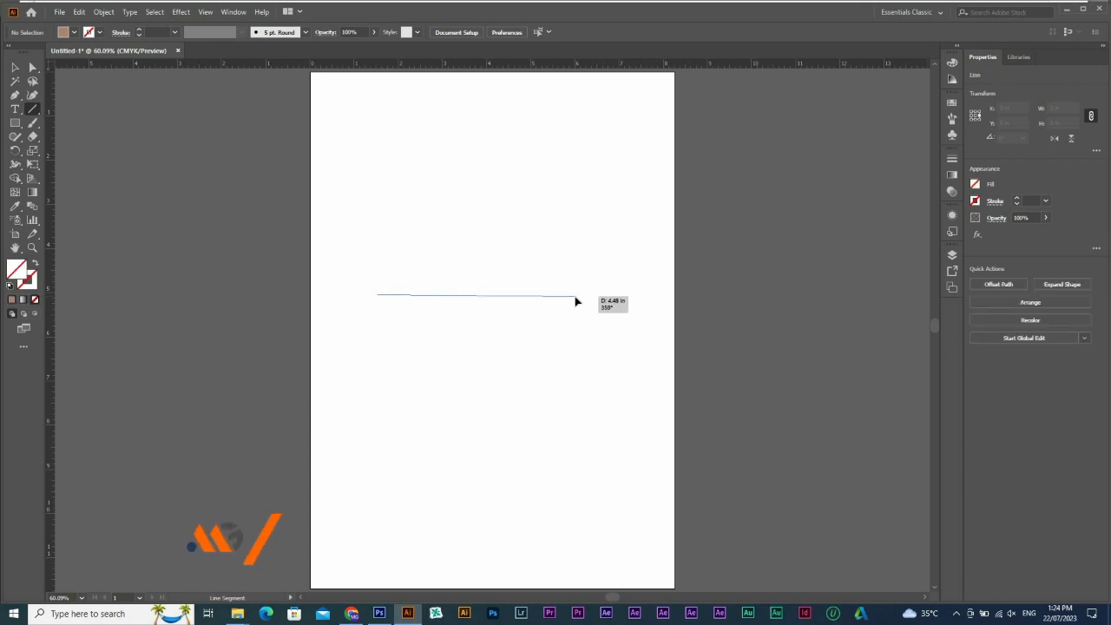
pyautogui.hotkey('ctrl', 'z')
pyautogui.moveTo(406, 296); pyautogui.dragTo(541, 297)
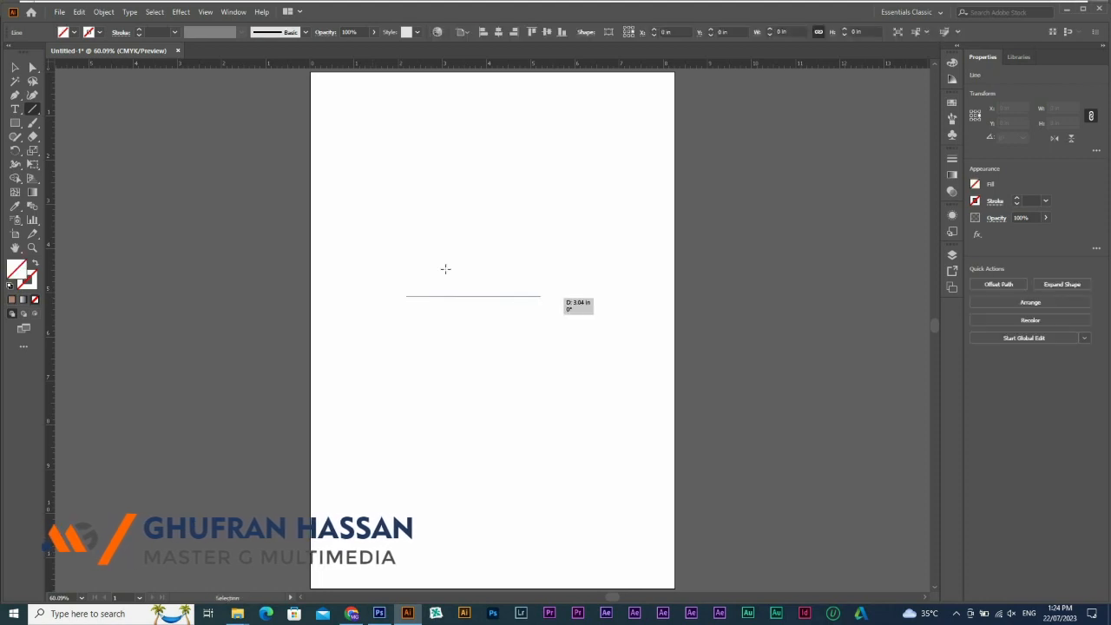
pyautogui.hotkey('ctrl', 'z')
# Step: Create a line segment 5.57 in long at a 30° angle in the upper half of the page
pyautogui.click(417, 268)
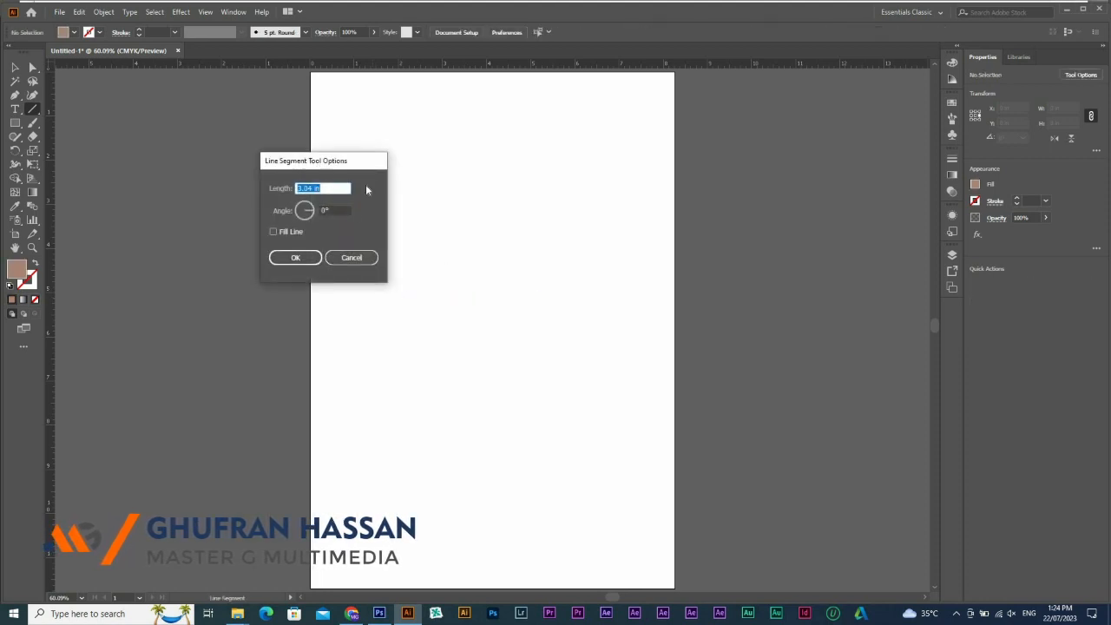
pyautogui.moveTo(295, 163); pyautogui.dragTo(571, 196)
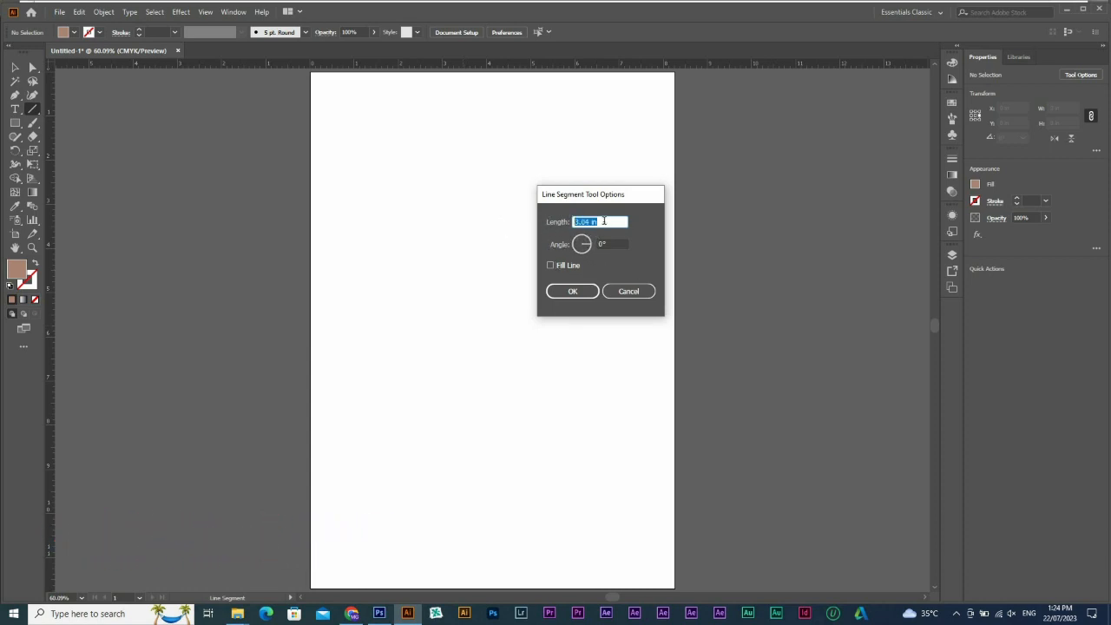
pyautogui.write('5.57')
pyautogui.click(617, 244)
pyautogui.write('302')
pyautogui.click(572, 291)
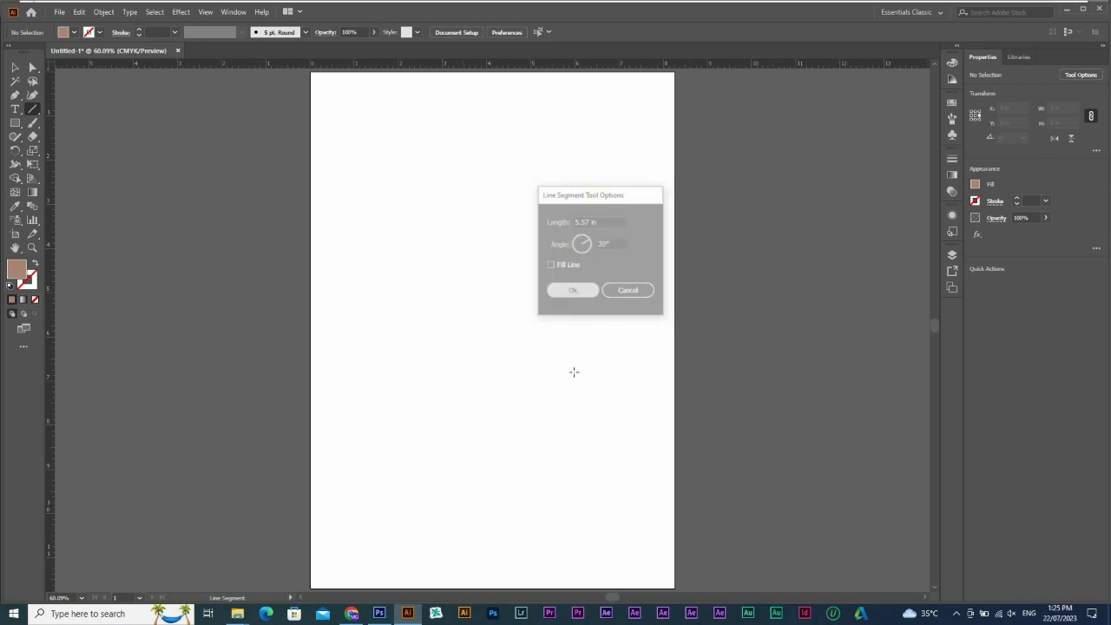
# Step: Give the slanted line a solid brown stroke with a weight of 8 pt
pyautogui.click(16, 66)
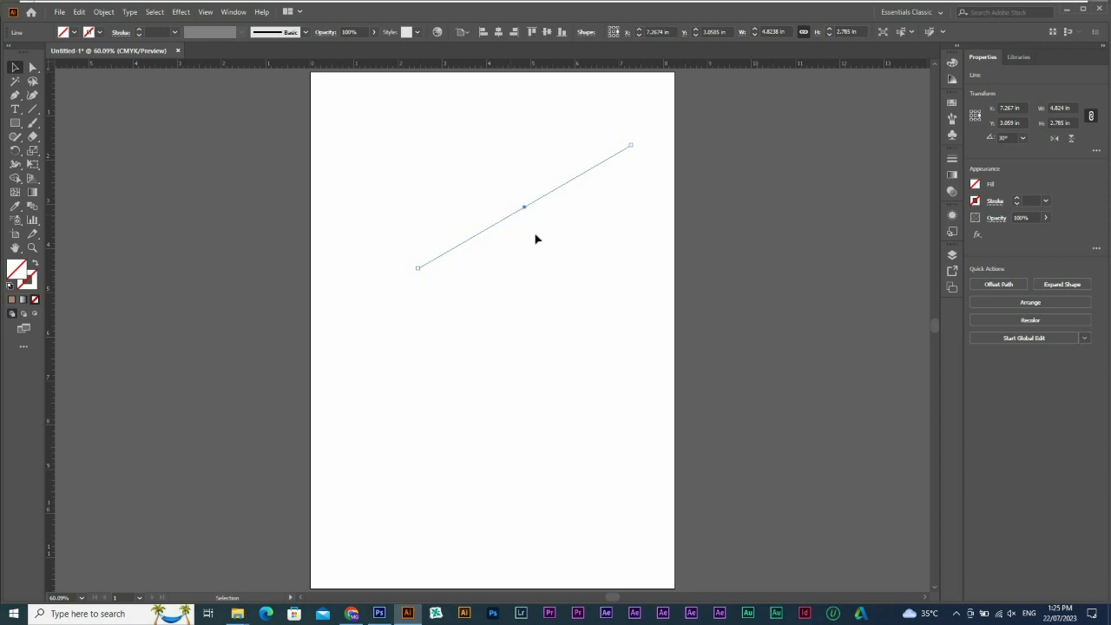
pyautogui.moveTo(601, 332); pyautogui.dragTo(392, 193)
pyautogui.click(32, 282)
pyautogui.click(12, 299)
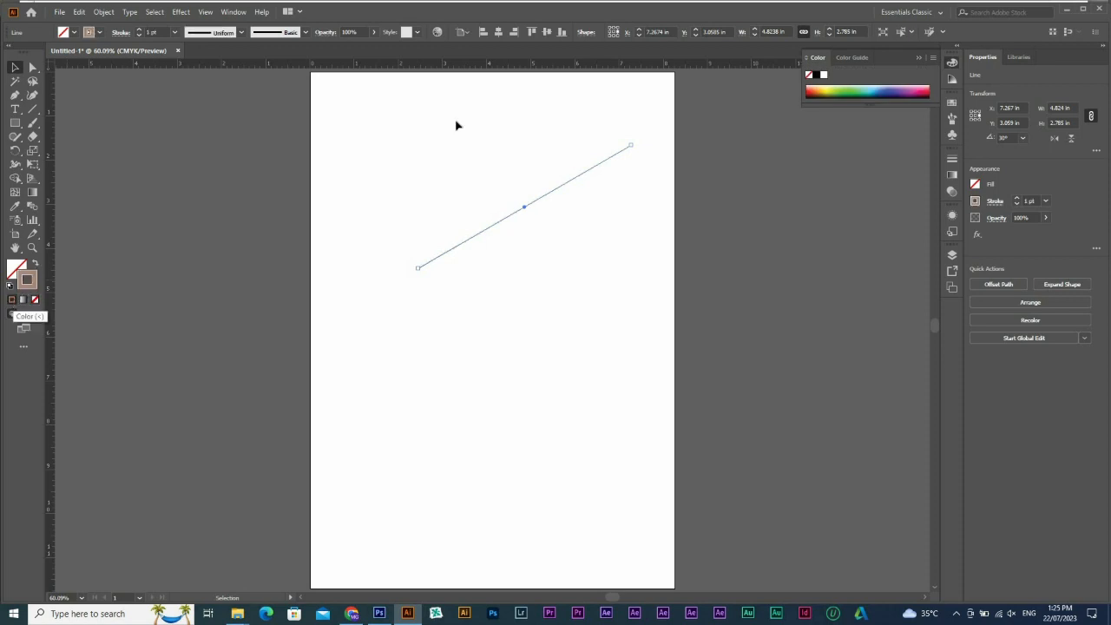
pyautogui.click(175, 32)
pyautogui.click(191, 176)
pyautogui.click(599, 275)
pyautogui.moveTo(452, 175); pyautogui.dragTo(598, 270)
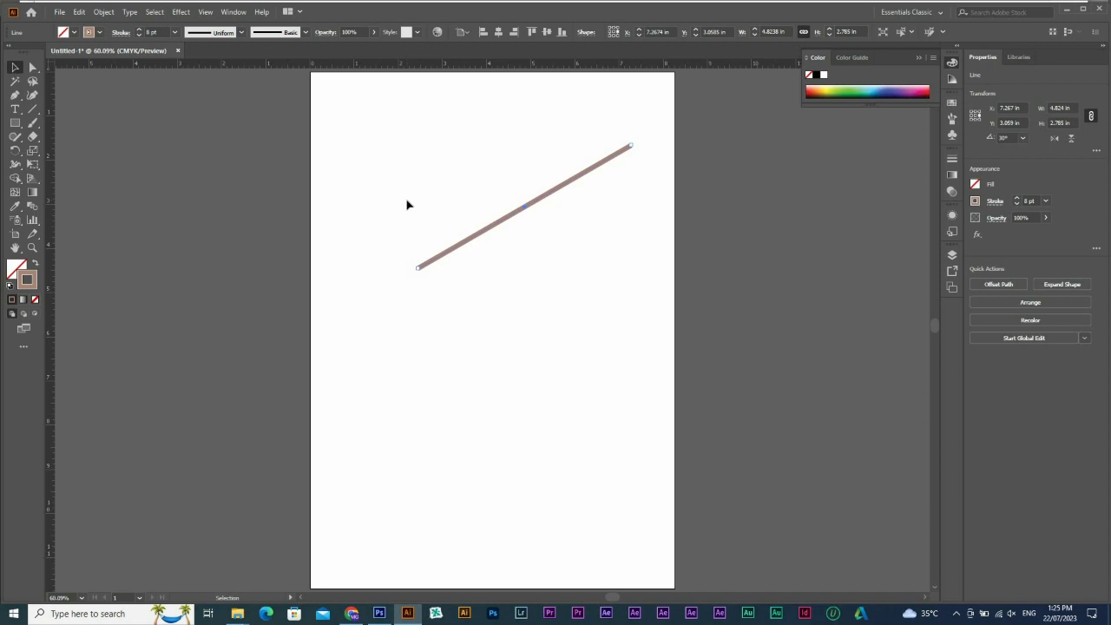
# Step: Draw a horizontal line about 5.1 in long below the slanted line, and shift it slightly right and down
pyautogui.click(33, 110)
pyautogui.moveTo(345, 348); pyautogui.dragTo(571, 348)
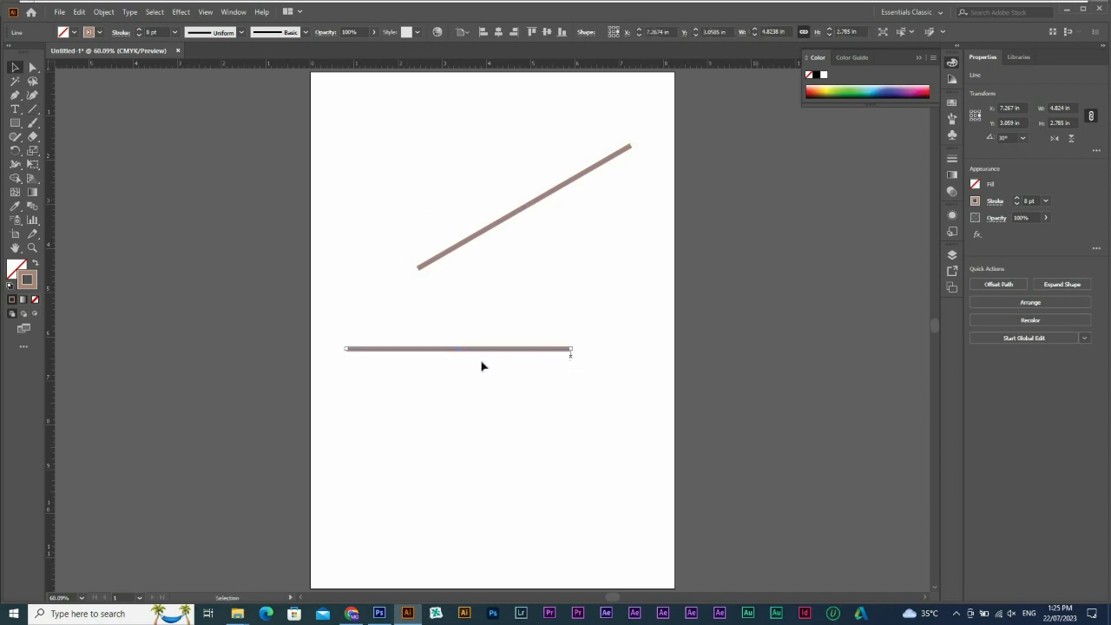
pyautogui.press('v')
pyautogui.moveTo(478, 356); pyautogui.dragTo(502, 364)
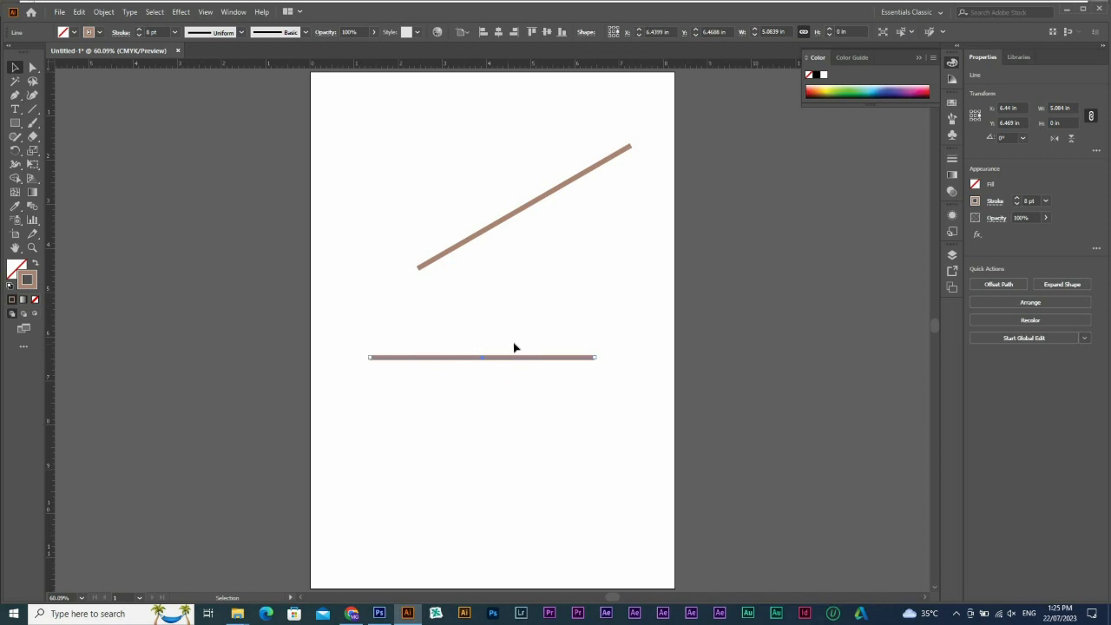
# Step: Try rotating the horizontal line to 240°, and undo the rotation
pyautogui.click(777, 31)
pyautogui.click(1022, 138)
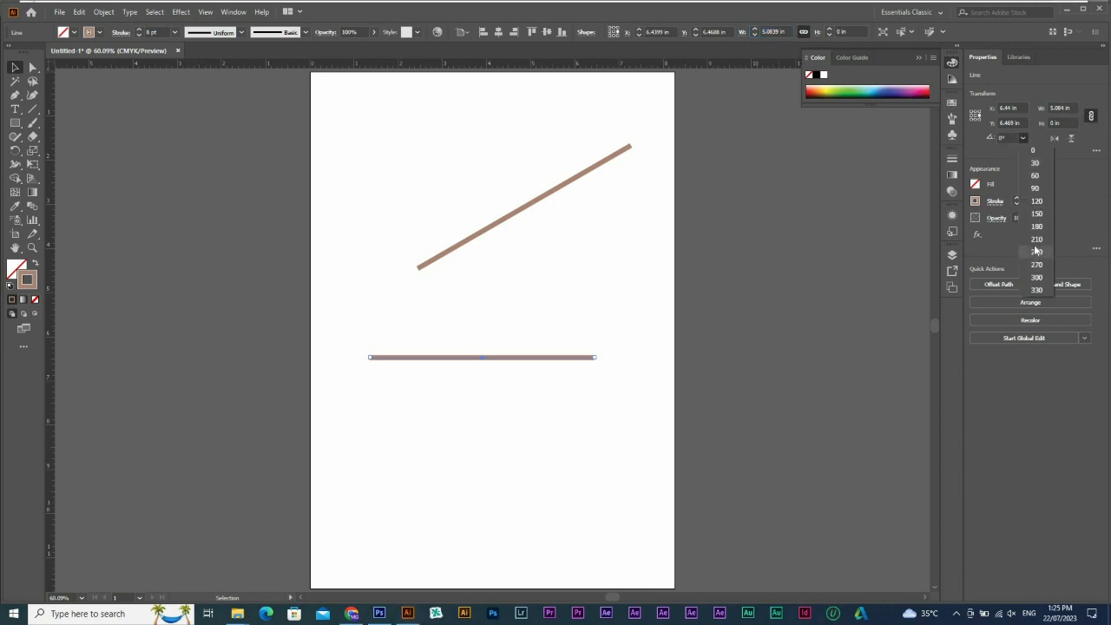
pyautogui.click(1035, 251)
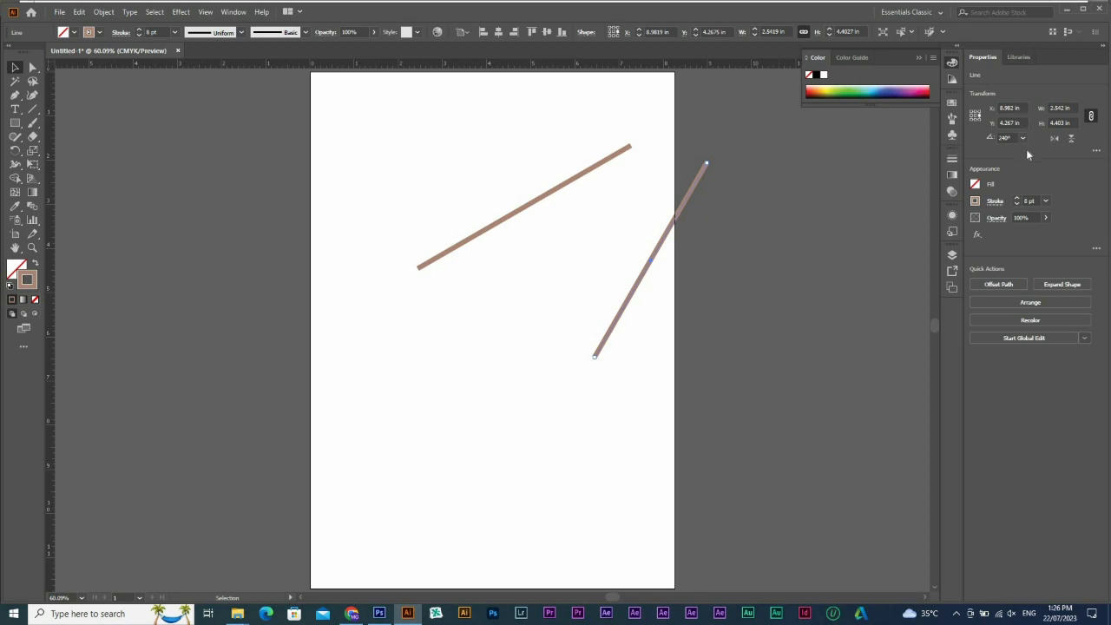
pyautogui.hotkey('ctrl', 'z')
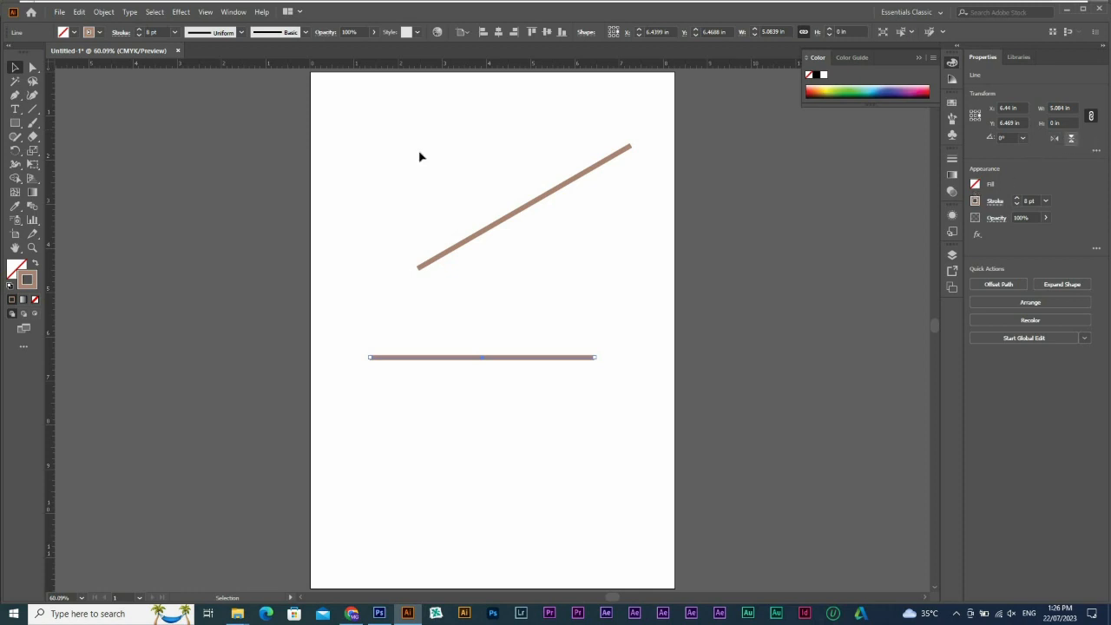
# Step: Examine the stroke options, path commands and additional transform options available for the horizontal line
pyautogui.click(118, 32)
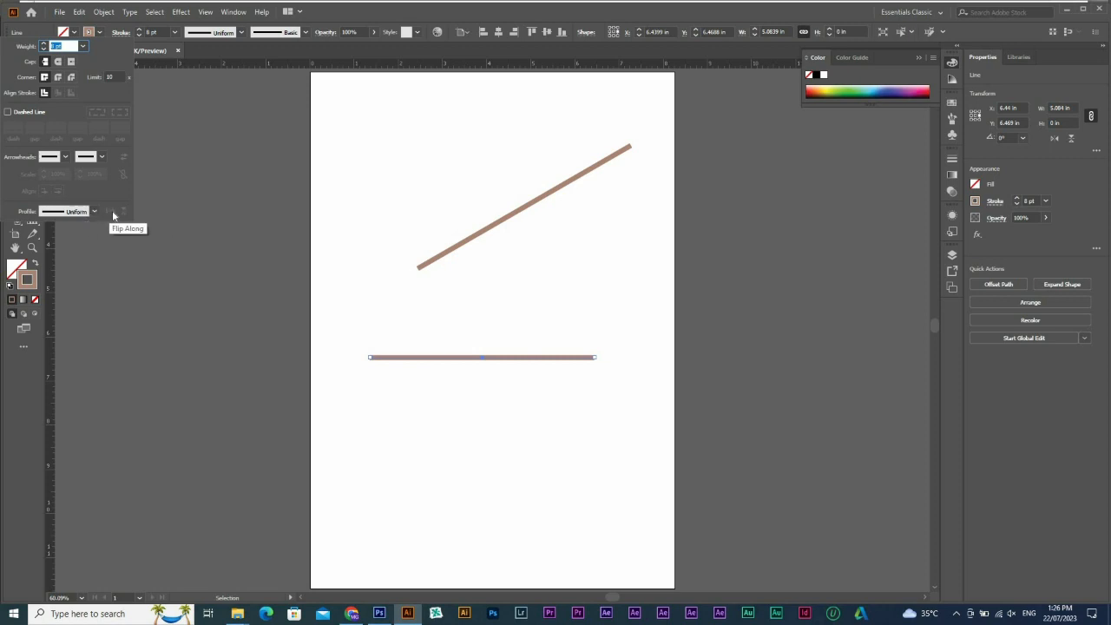
pyautogui.click(103, 12)
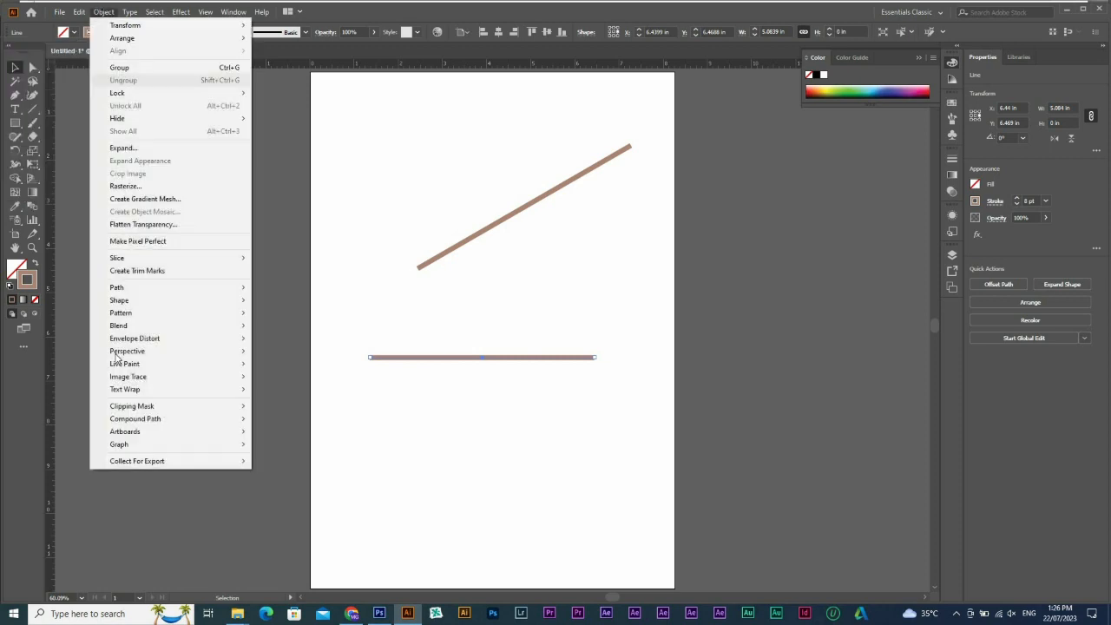
pyautogui.moveTo(124, 288)
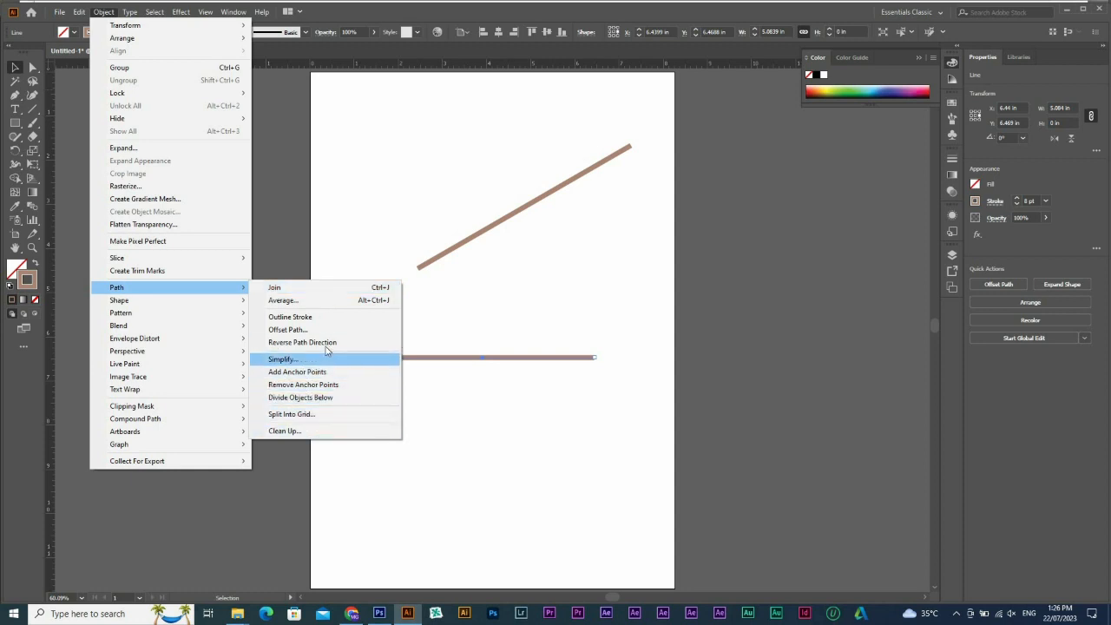
pyautogui.click(380, 242)
pyautogui.click(772, 238)
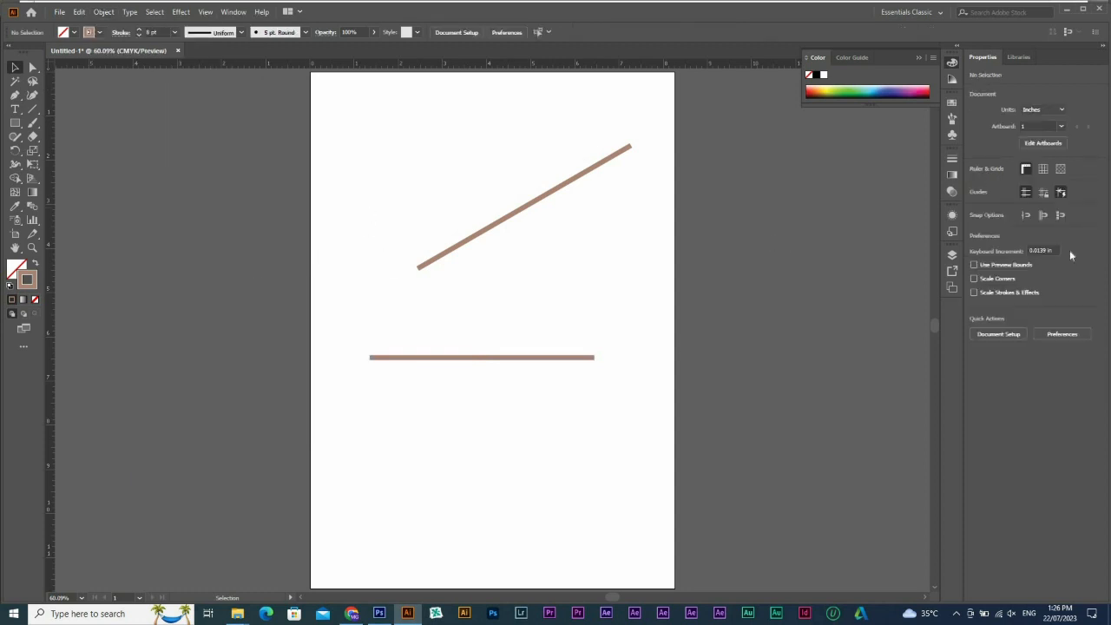
pyautogui.moveTo(532, 318); pyautogui.dragTo(450, 398)
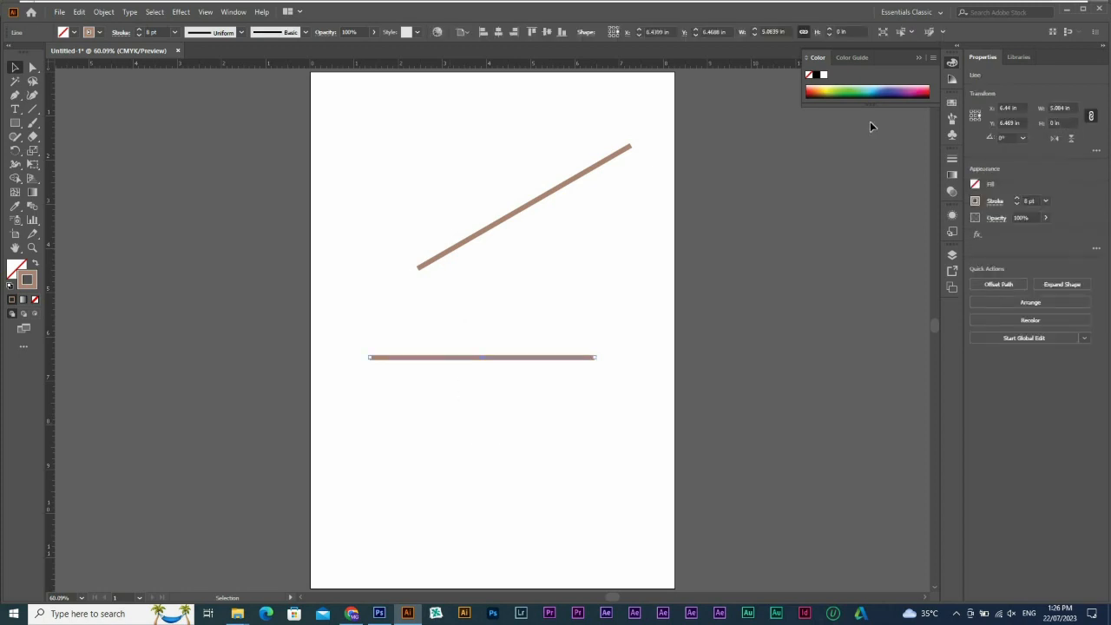
pyautogui.click(1095, 152)
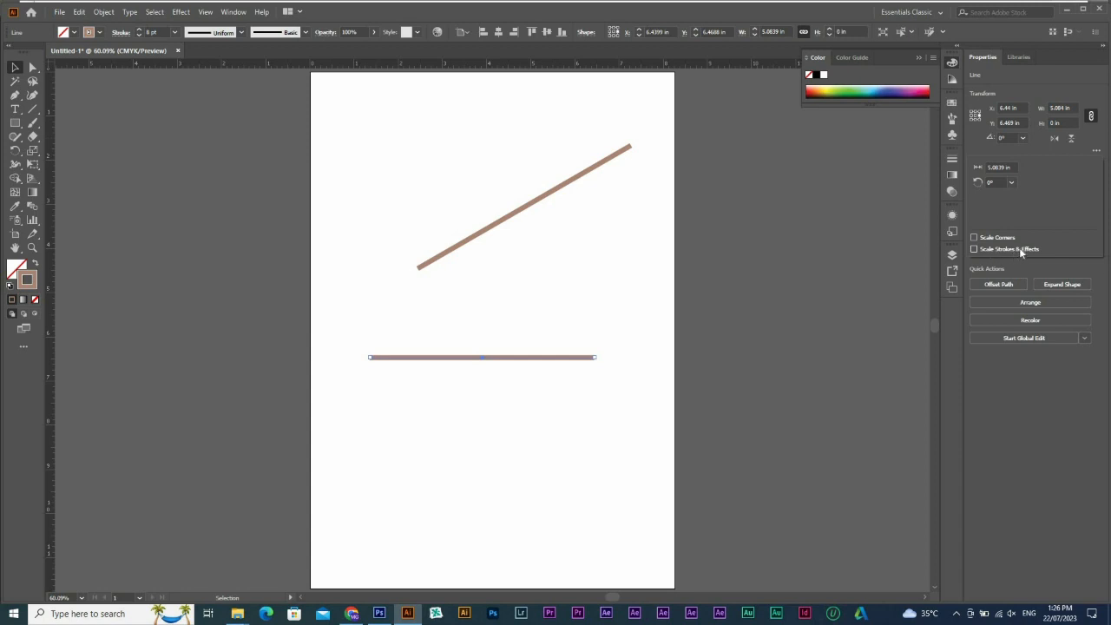
pyautogui.click(559, 349)
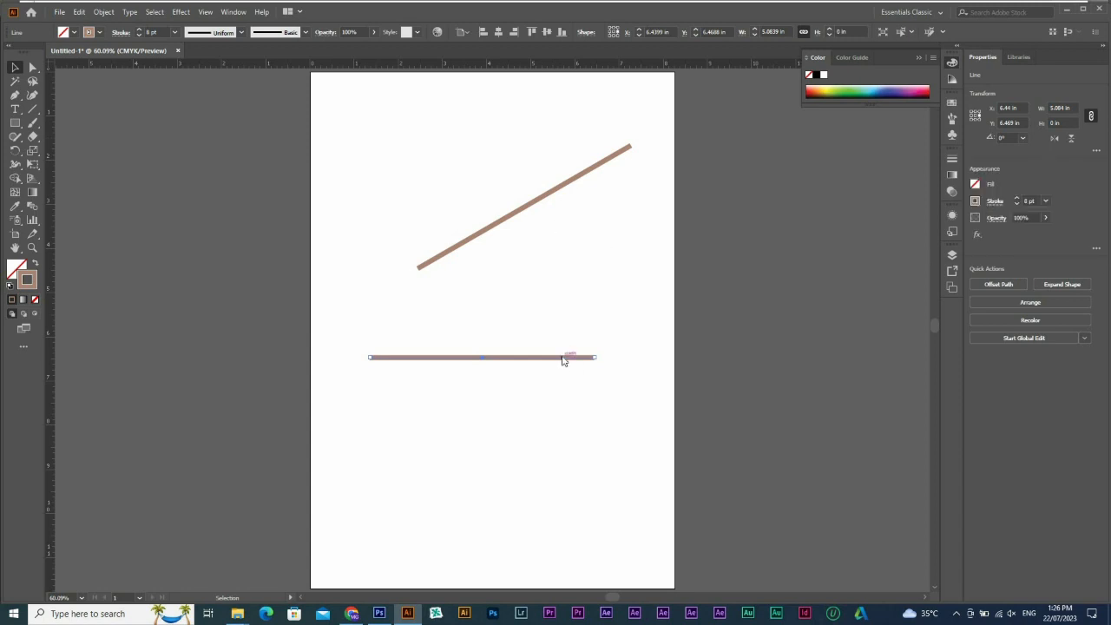
# Step: Examine the Scale options for the horizontal line and the general preferences, leaving both without changes
pyautogui.rightClick(563, 360)
pyautogui.moveTo(625, 283)
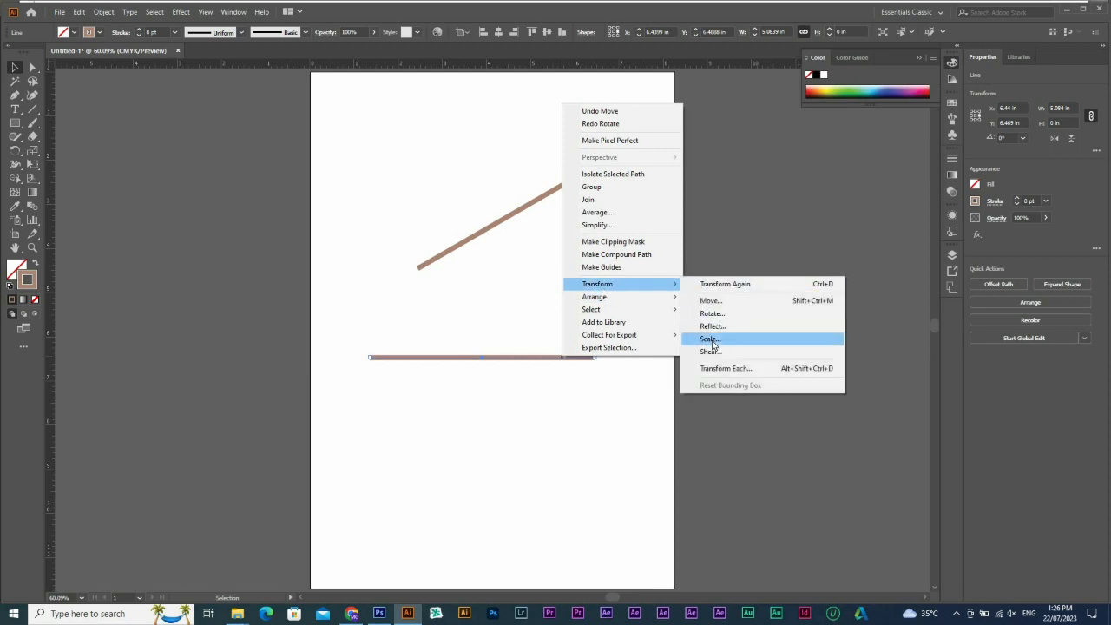
pyautogui.click(709, 339)
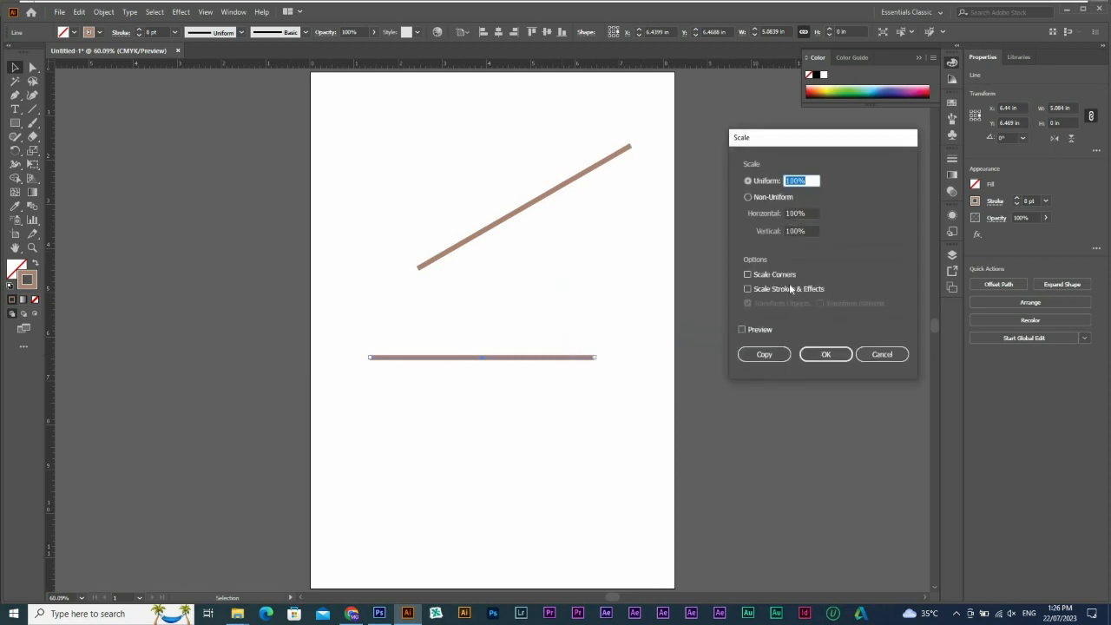
pyautogui.click(885, 354)
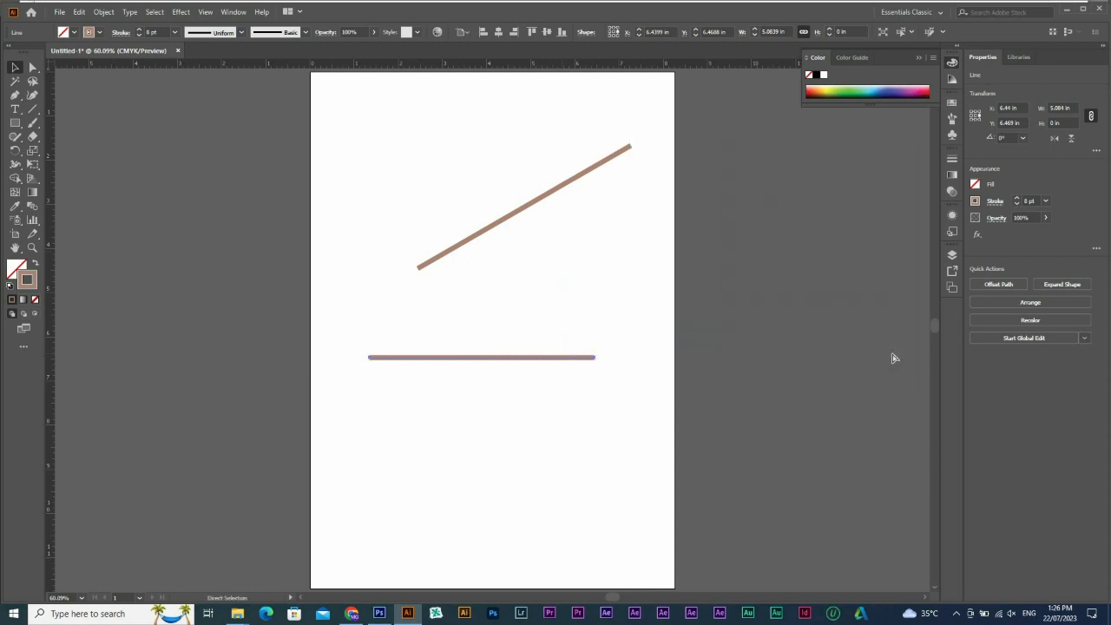
pyautogui.hotkey('ctrl', 'k')
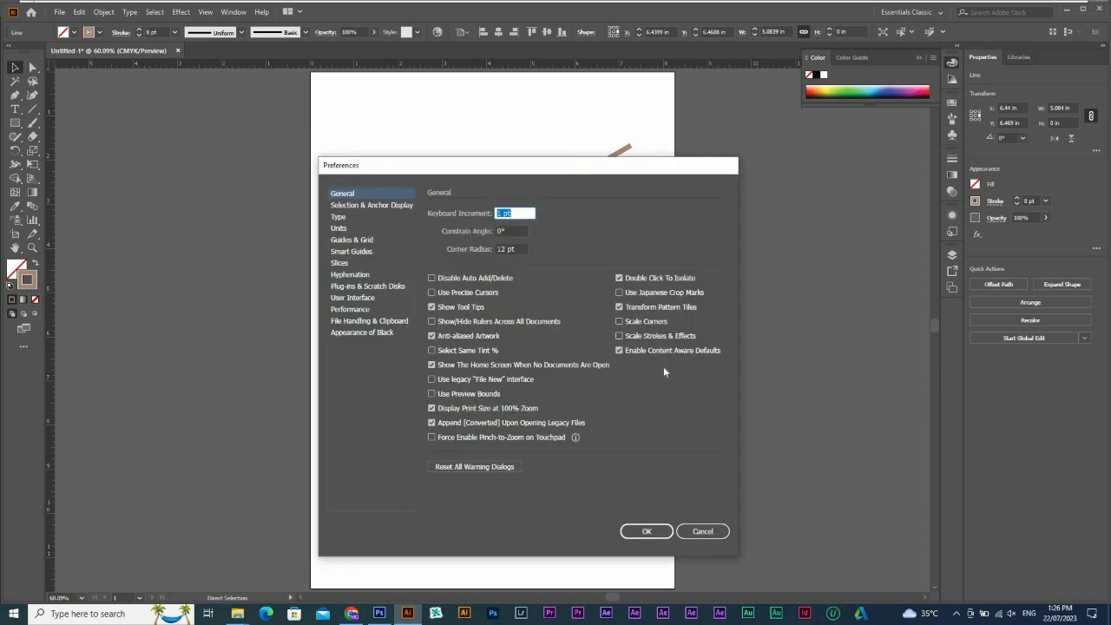
pyautogui.click(701, 531)
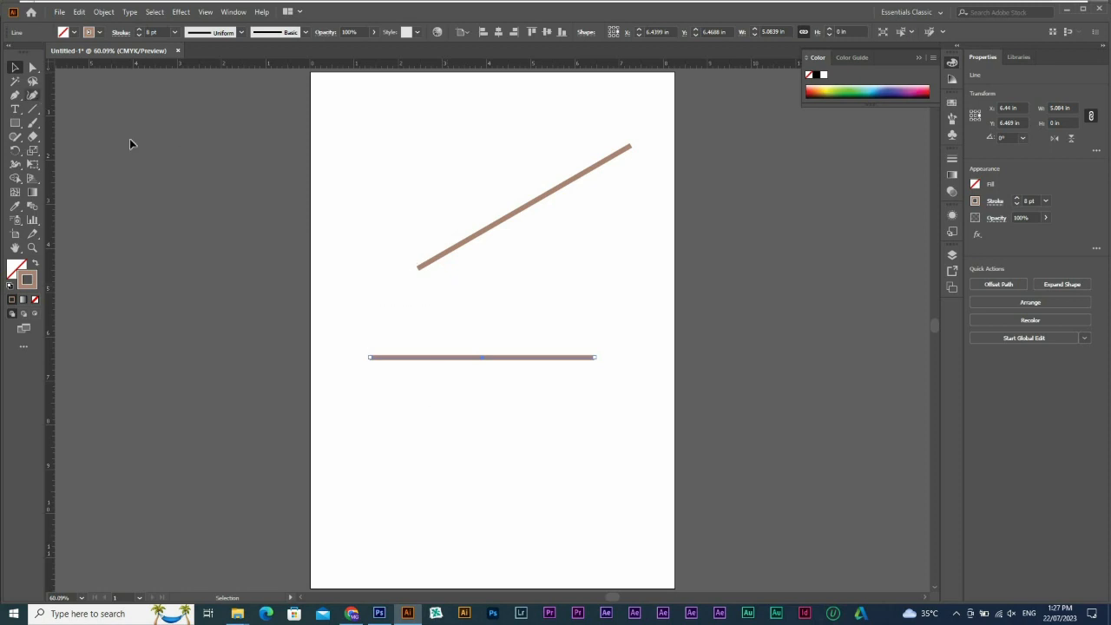
# Step: Draw an arc about 3.84 in wide and 3.11 in high below the horizontal line with the Arc tool
pyautogui.click(32, 110)
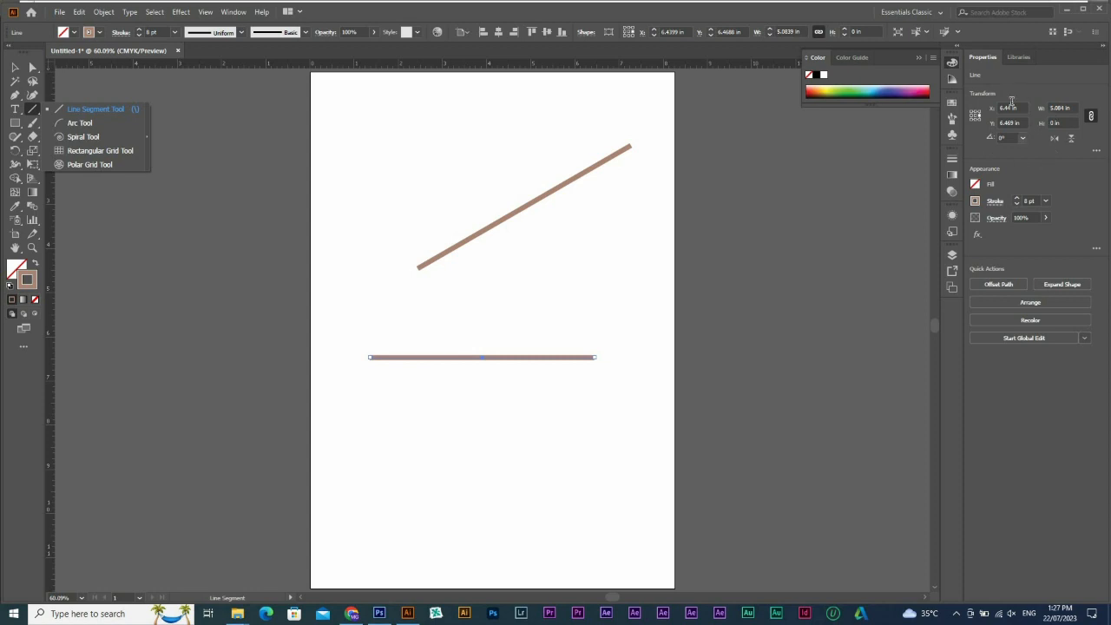
pyautogui.click(83, 124)
pyautogui.moveTo(369, 523)
pyautogui.mouseDown()
pyautogui.moveTo(446, 392)
pyautogui.moveTo(599, 395)
pyautogui.moveTo(538, 387)
pyautogui.moveTo(552, 380)
pyautogui.mouseUp()
# Step: Reshape the arc into an S-curve by adjusting the direction handles of both its end points
pyautogui.press('a')
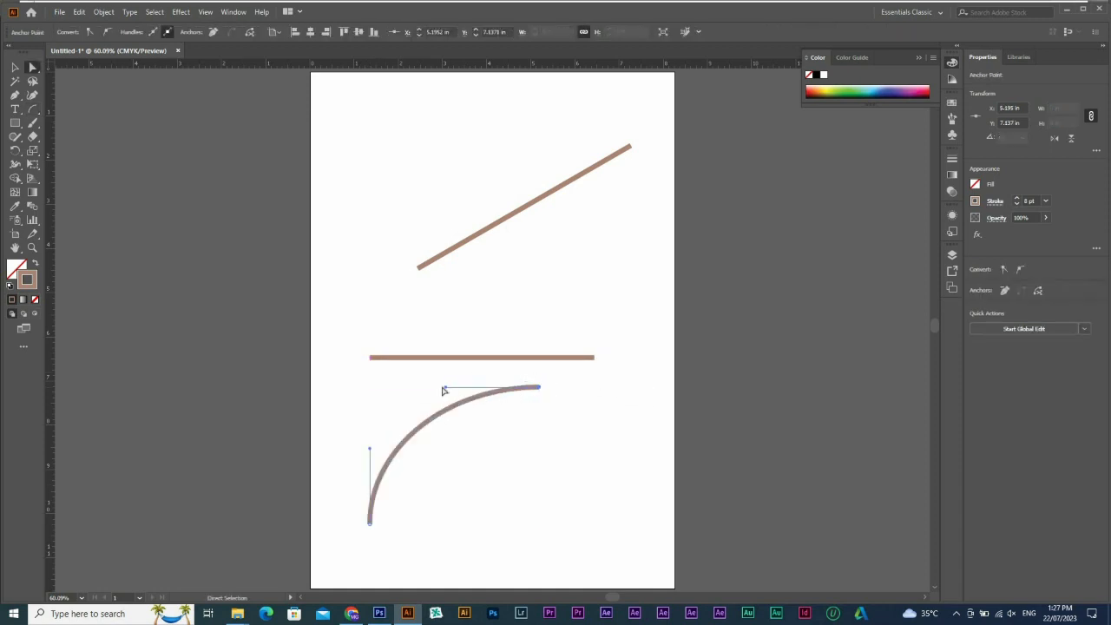
pyautogui.moveTo(446, 390); pyautogui.dragTo(457, 451)
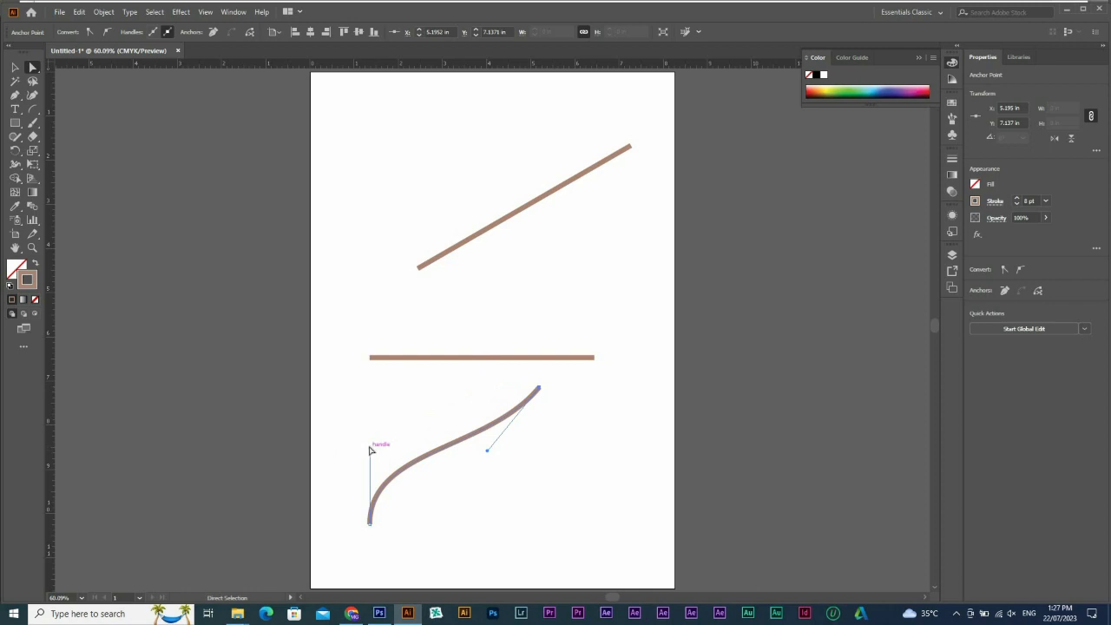
pyautogui.moveTo(370, 448); pyautogui.dragTo(370, 425)
pyautogui.click(531, 484)
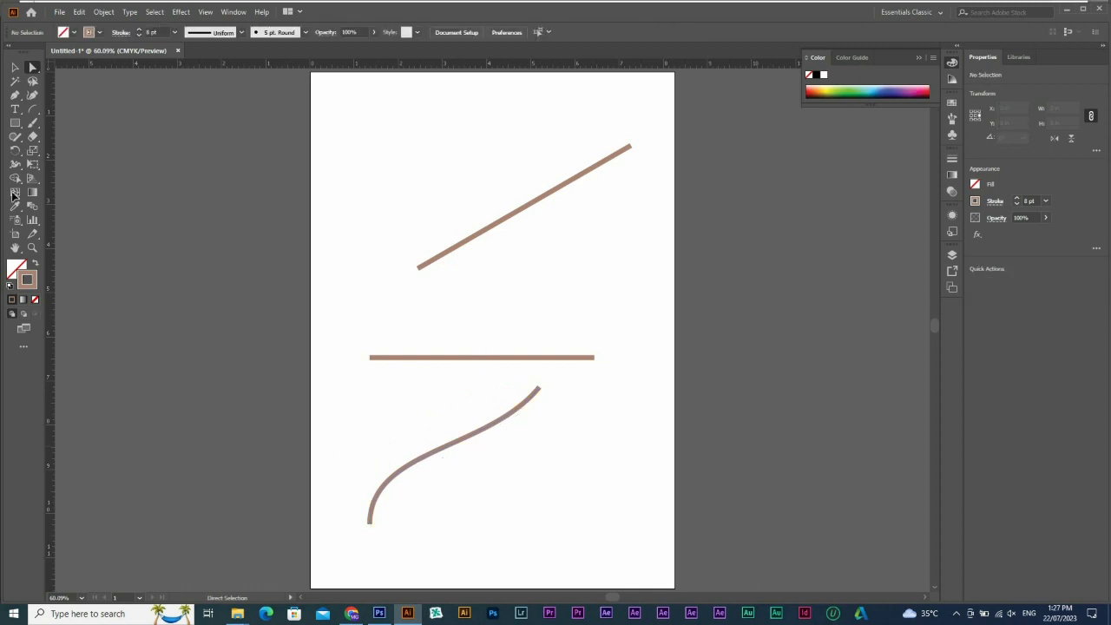
# Step: Create an open arc of 3.84 in by 3.11 in, based along the X axis with slope 50, and place it beside the slanted line
pyautogui.press('v')
pyautogui.click(32, 109)
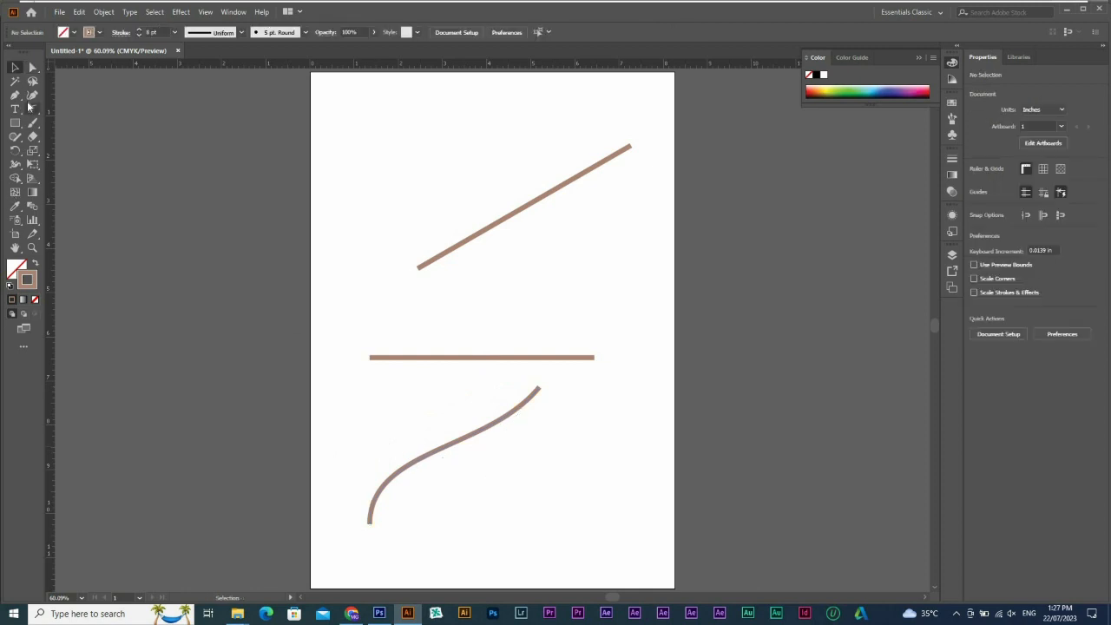
pyautogui.click(401, 192)
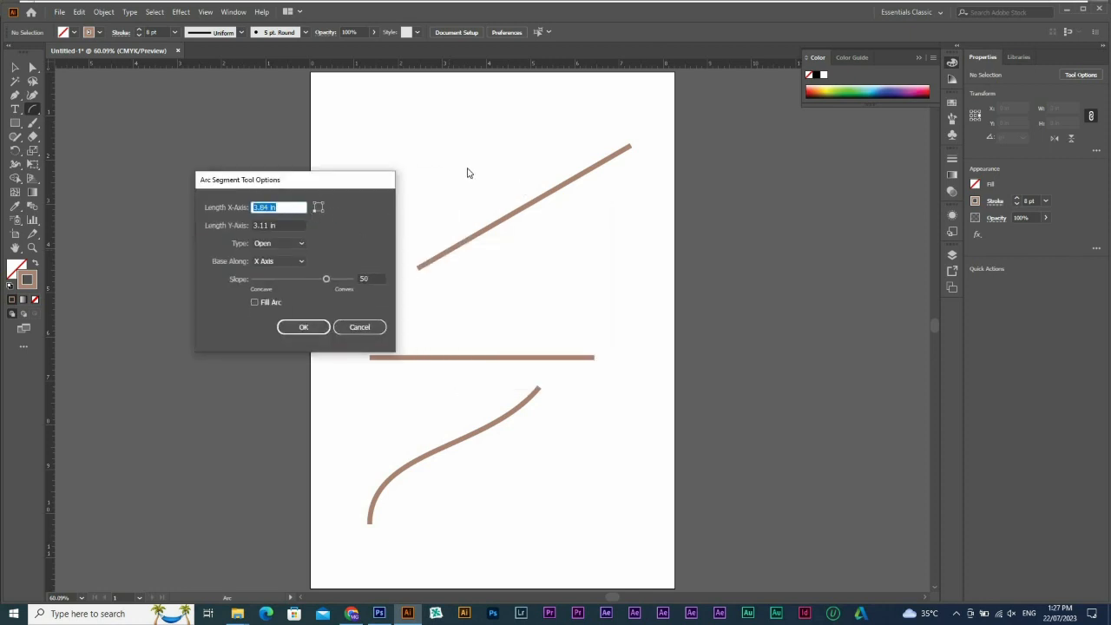
pyautogui.click(282, 247)
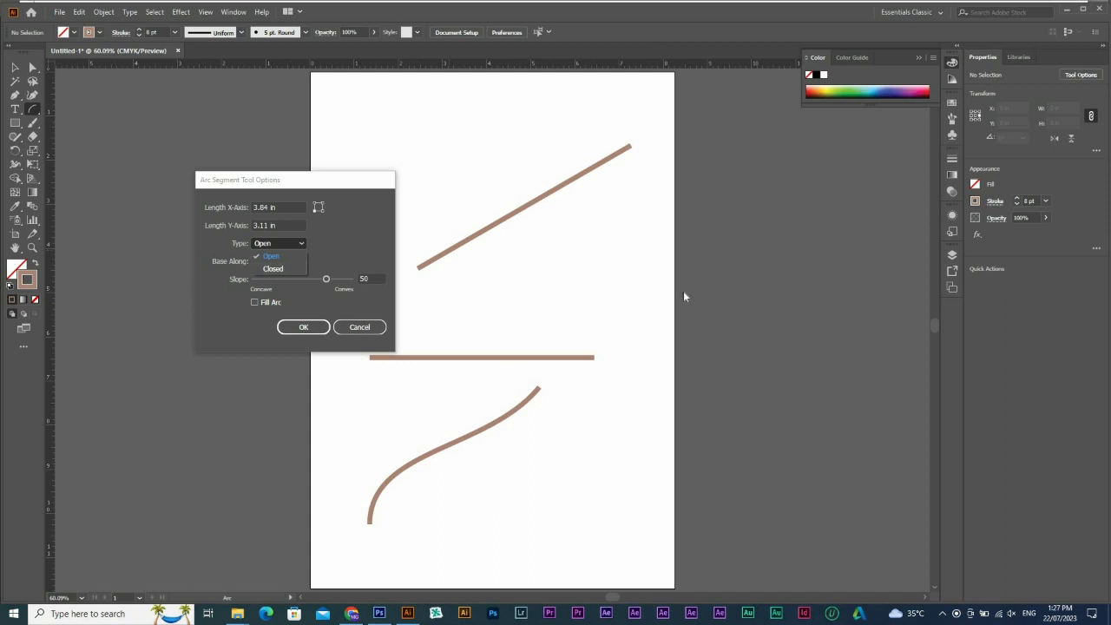
pyautogui.click(244, 295)
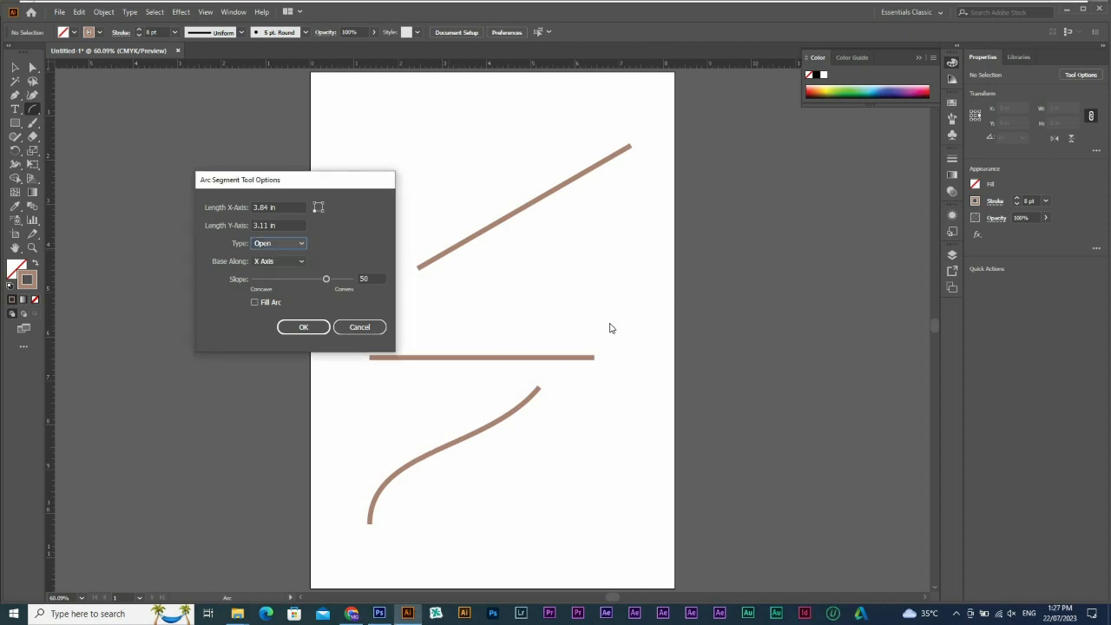
pyautogui.click(304, 326)
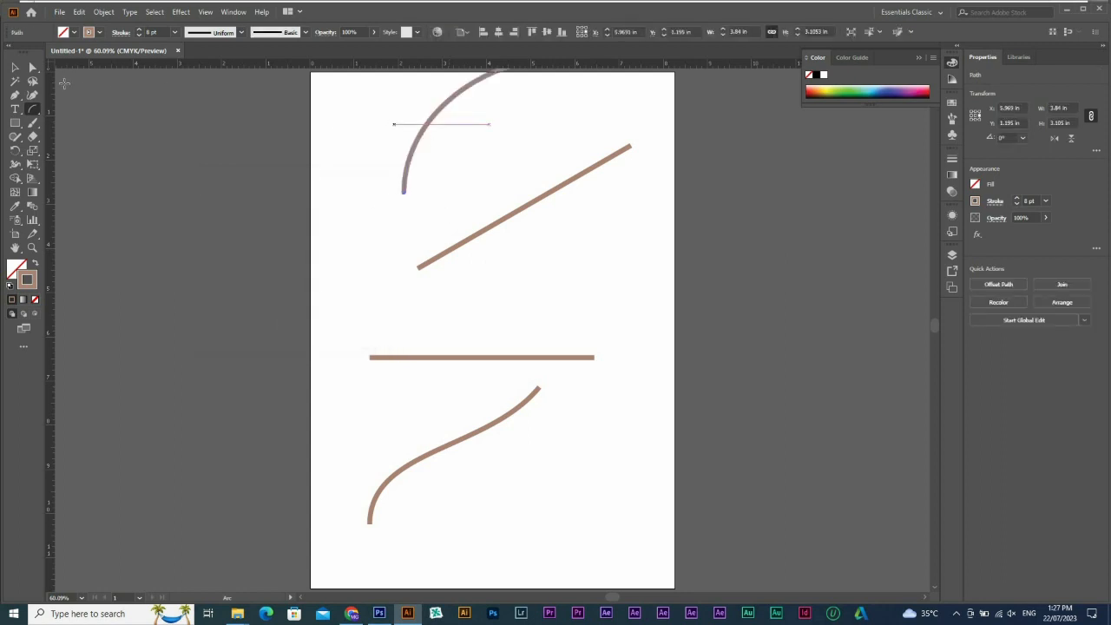
pyautogui.click(14, 66)
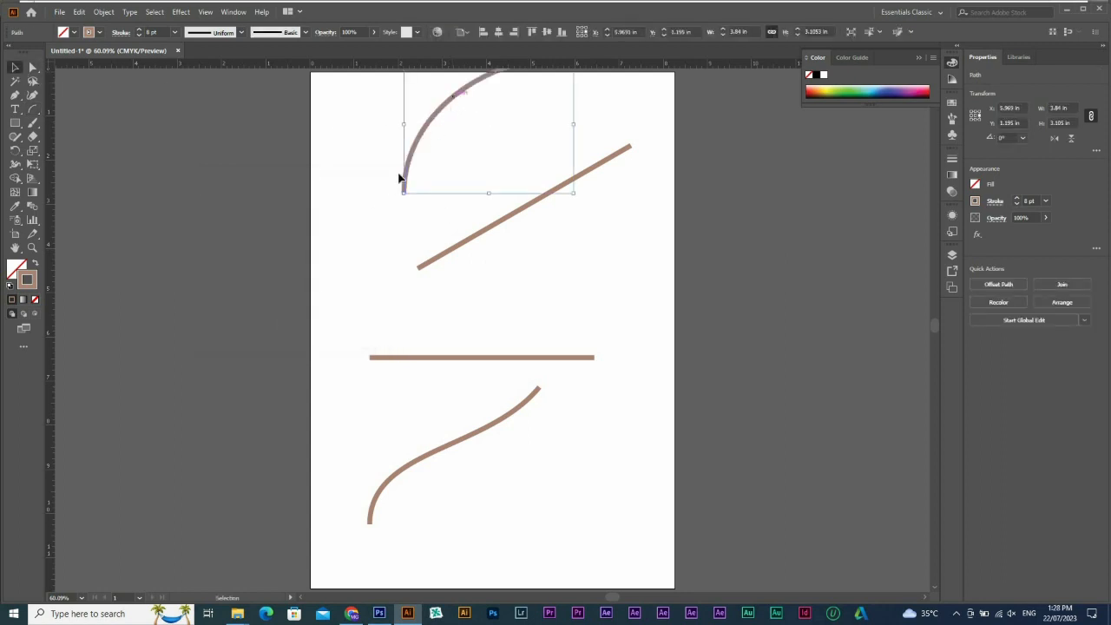
pyautogui.moveTo(399, 178); pyautogui.dragTo(317, 284)
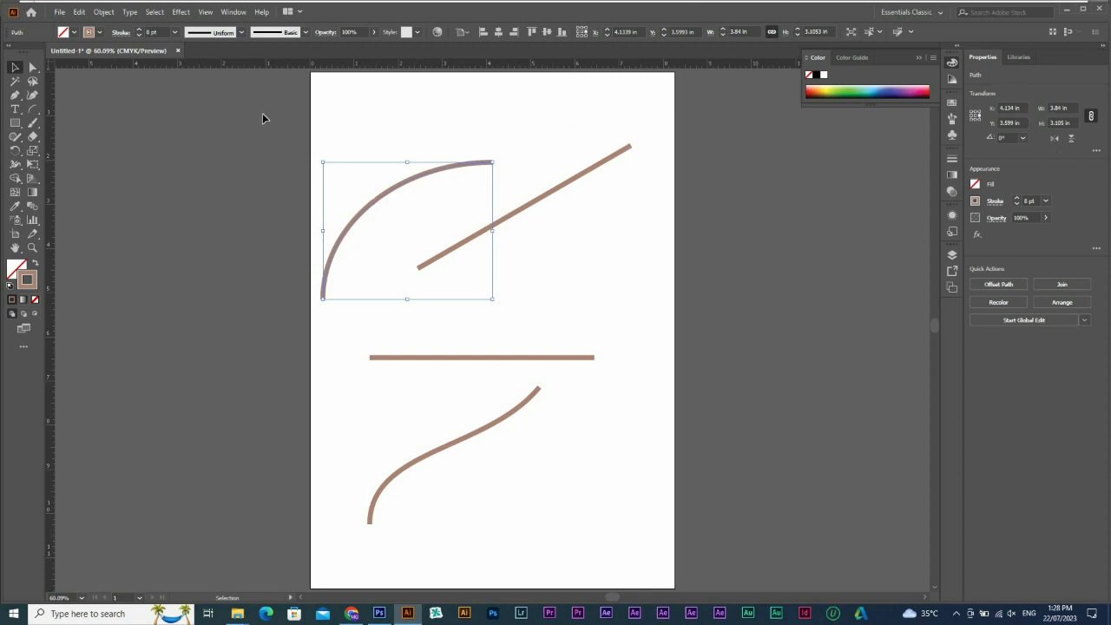
# Step: Delete all the lines and arcs, and draw a spiral about 4.6 in wide and 5.4 in high on the empty artboard
pyautogui.moveTo(310, 134); pyautogui.dragTo(682, 571)
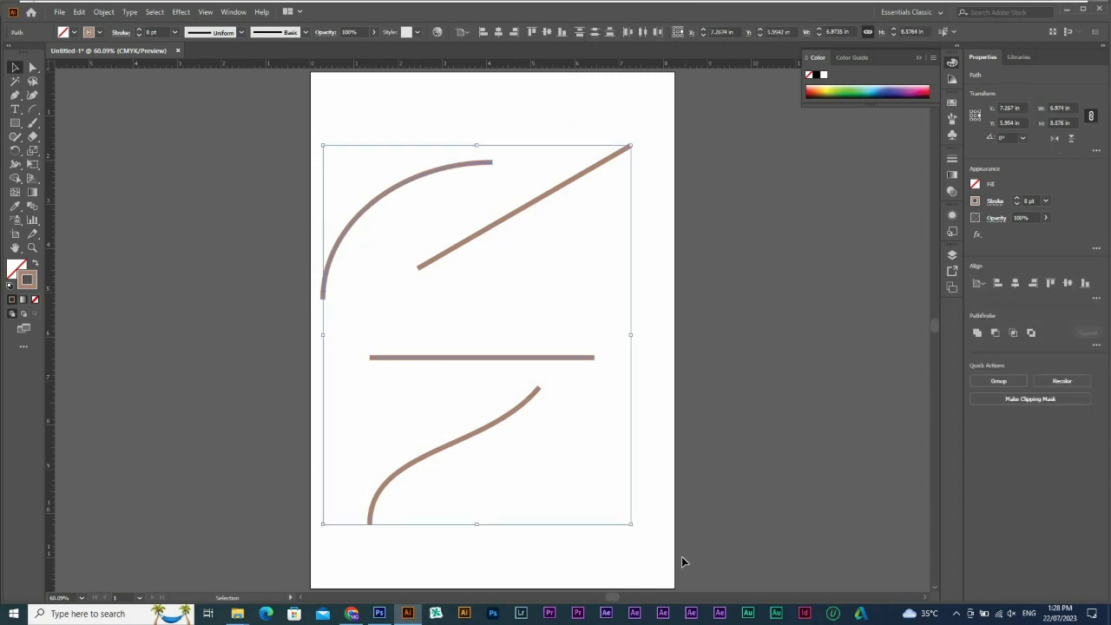
pyautogui.press('Delete')
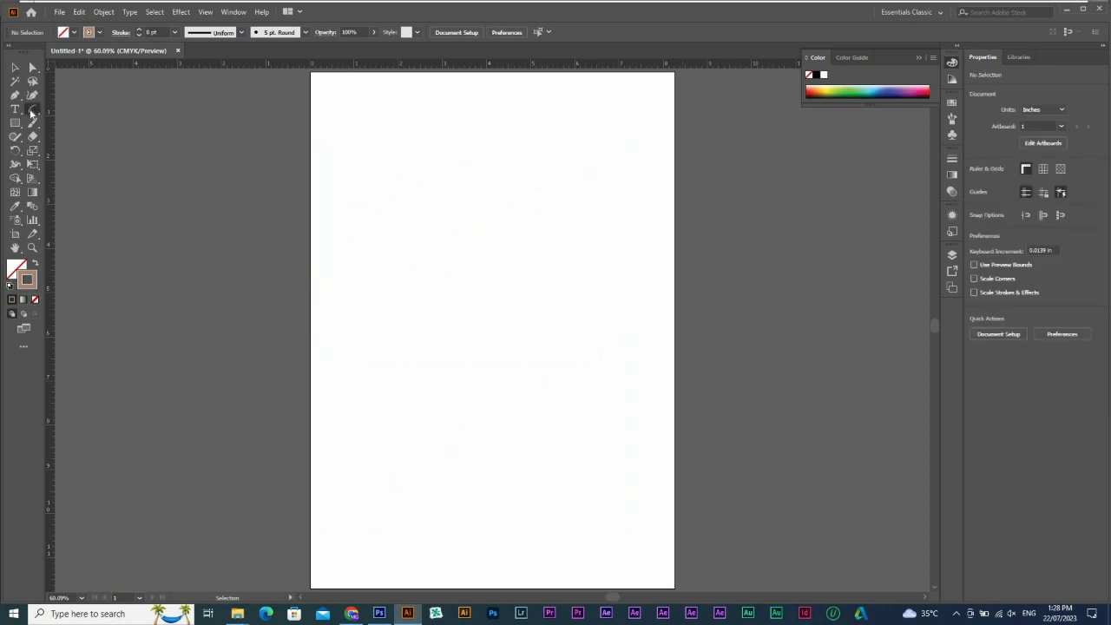
pyautogui.click(32, 110)
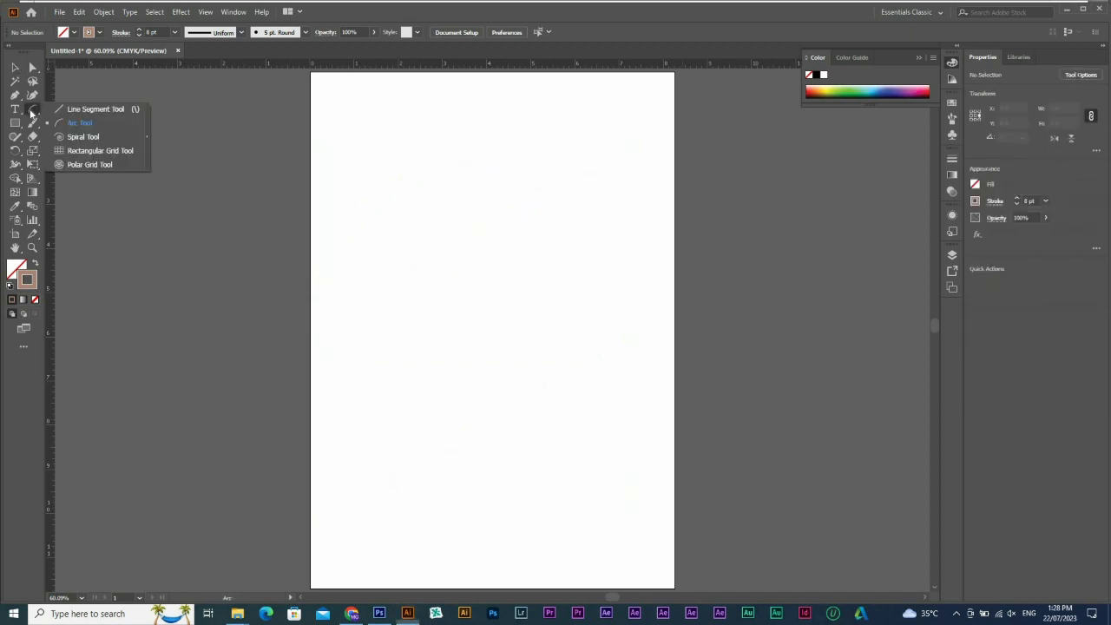
pyautogui.click(92, 137)
pyautogui.moveTo(467, 288); pyautogui.dragTo(532, 406)
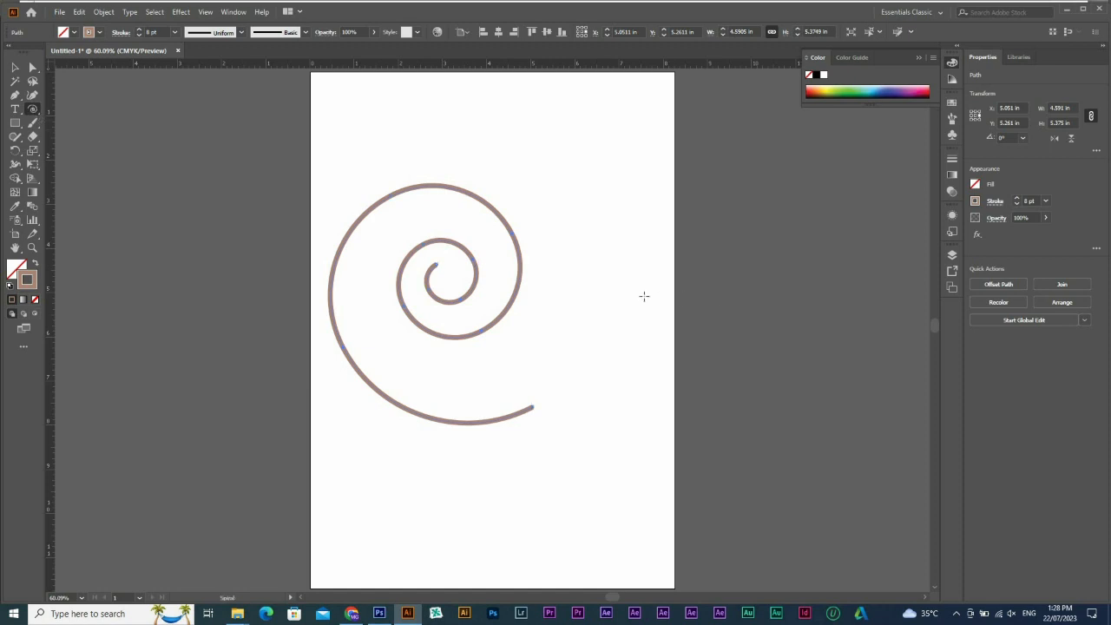
# Step: Draw a second, dense spiral about 4.9 by 5.0 in right of the first, adjusting it while drawing to 81 segments and about 97% decay
pyautogui.moveTo(643, 296); pyautogui.dragTo(710, 455)
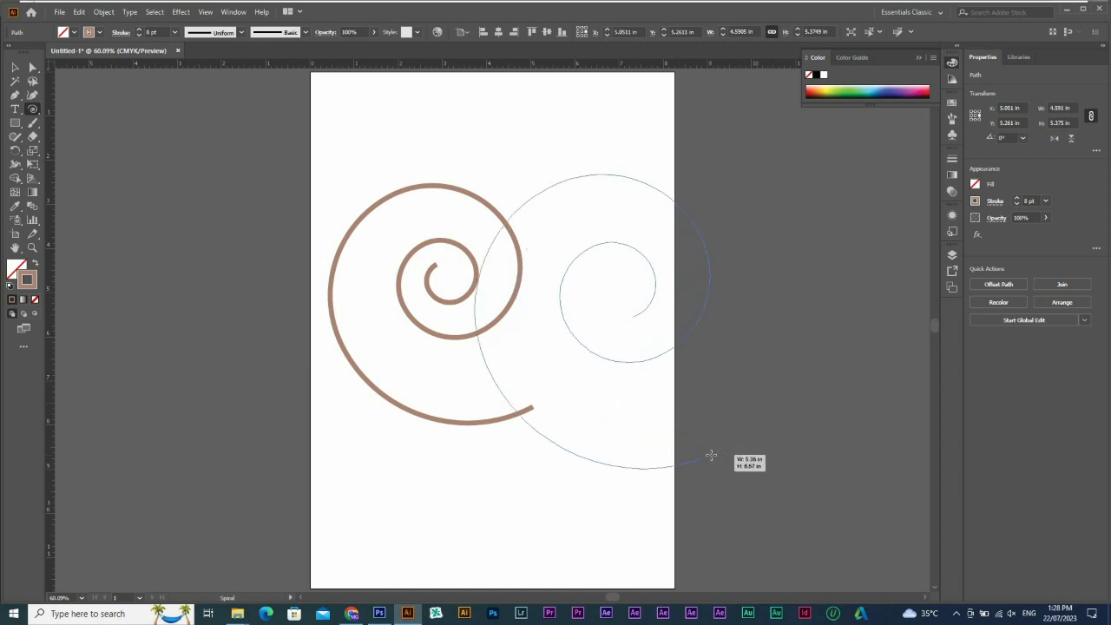
pyautogui.press('Down')
pyautogui.press('Down')
pyautogui.press('Down')
pyautogui.press('Down')
pyautogui.moveTo(711, 454); pyautogui.dragTo(710, 422)
pyautogui.press('Up')
pyautogui.press('Up')
pyautogui.press('Up')
pyautogui.press('Up')
pyautogui.press('Up')
pyautogui.press('Up')
pyautogui.press('Down')
pyautogui.press('Down')
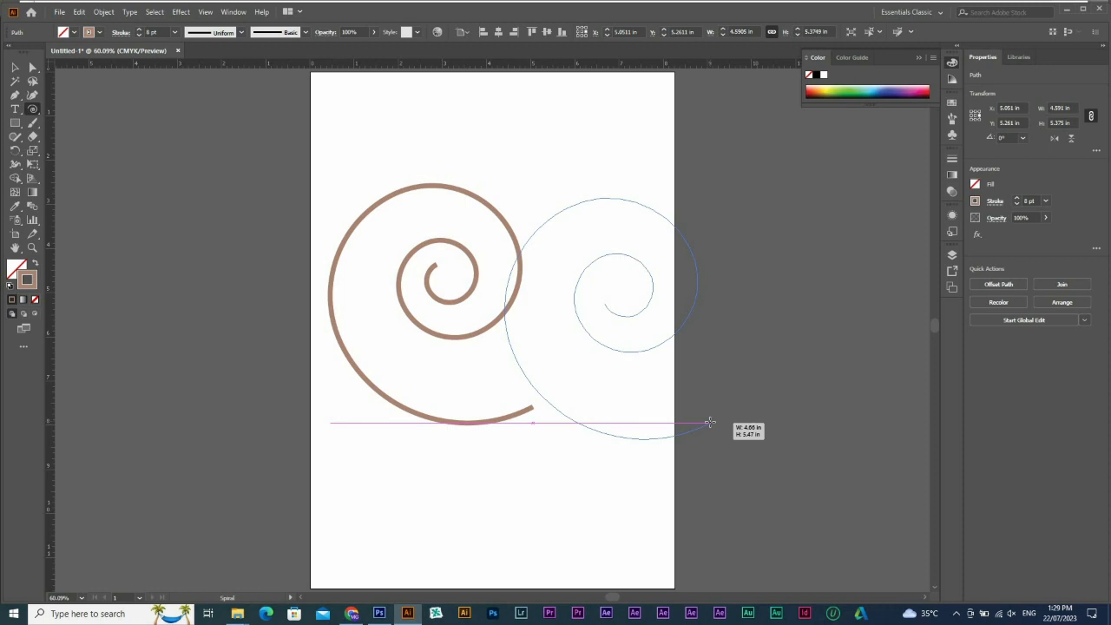
pyautogui.moveTo(710, 423)
pyautogui.mouseDown()
pyautogui.moveTo(688, 397)
pyautogui.moveTo(742, 449)
pyautogui.moveTo(689, 410)
pyautogui.moveTo(806, 394)
pyautogui.moveTo(705, 401)
pyautogui.moveTo(682, 378)
pyautogui.moveTo(711, 402)
pyautogui.mouseUp()
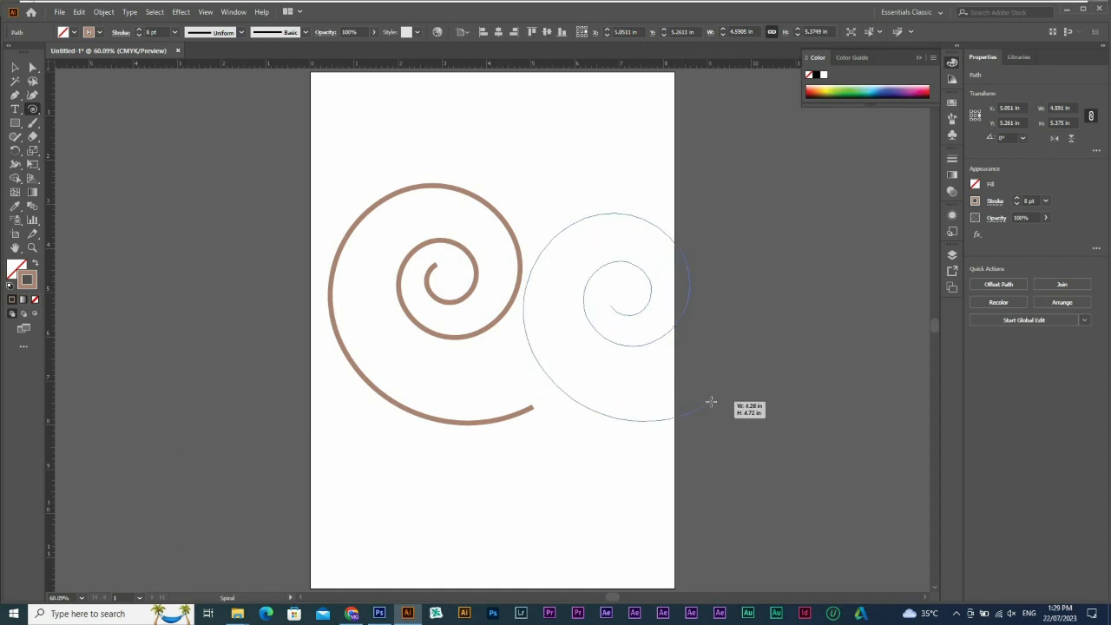
pyautogui.moveTo(710, 402); pyautogui.dragTo(823, 434)
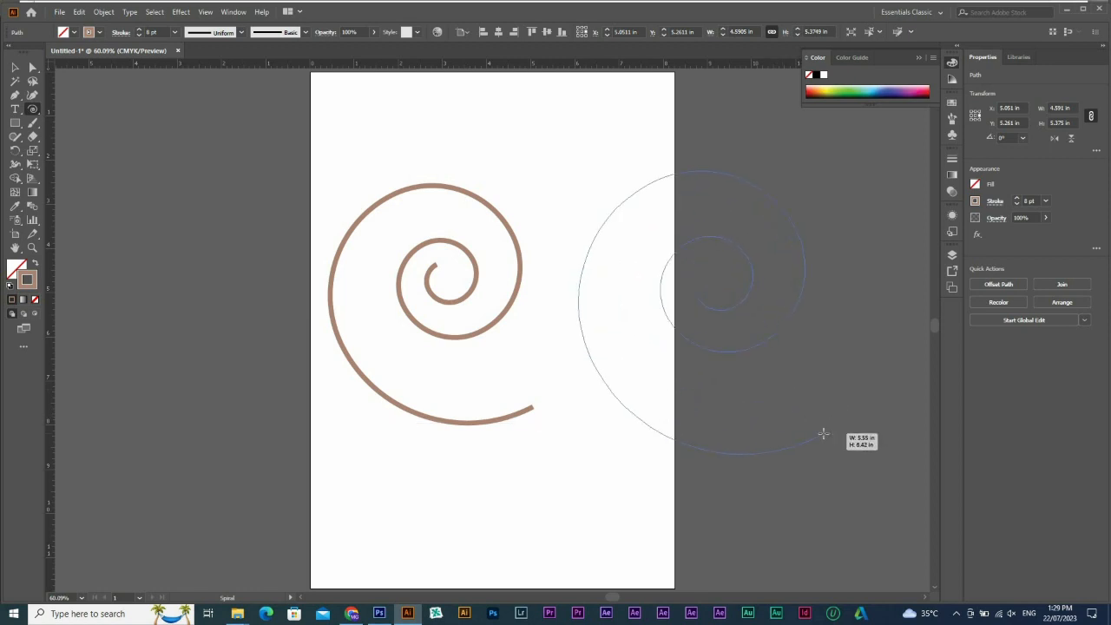
pyautogui.moveTo(822, 434); pyautogui.dragTo(808, 414)
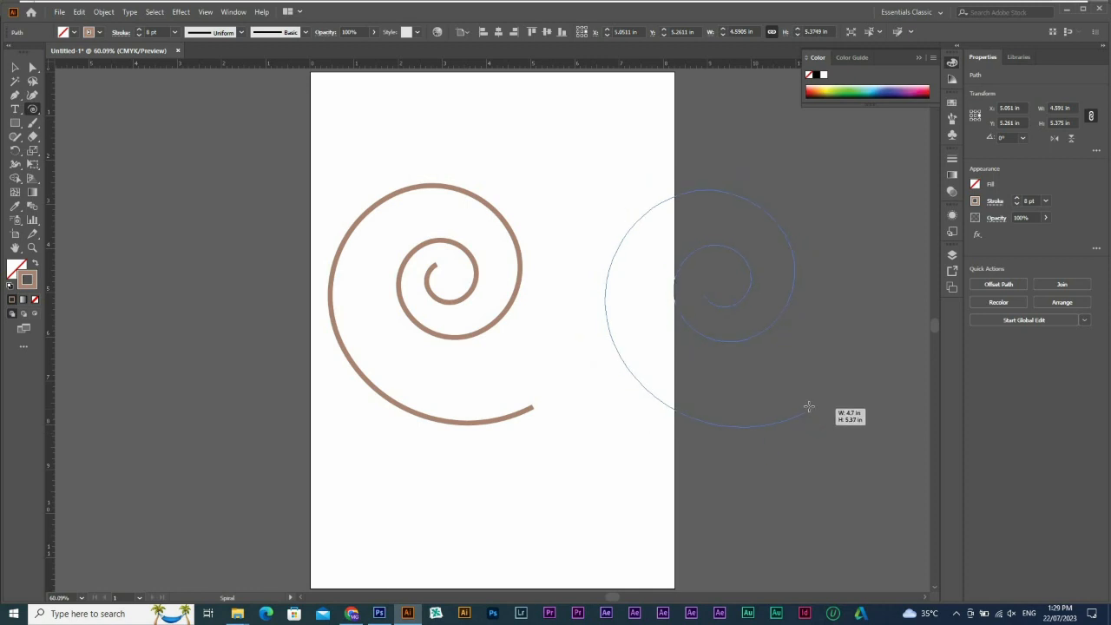
pyautogui.moveTo(808, 406)
pyautogui.mouseDown()
pyautogui.moveTo(806, 379)
pyautogui.moveTo(833, 421)
pyautogui.moveTo(764, 349)
pyautogui.moveTo(818, 414)
pyautogui.moveTo(784, 377)
pyautogui.moveTo(794, 369)
pyautogui.moveTo(806, 392)
pyautogui.moveTo(793, 387)
pyautogui.mouseUp()
pyautogui.press('Up')
pyautogui.press('Up')
pyautogui.press('v')
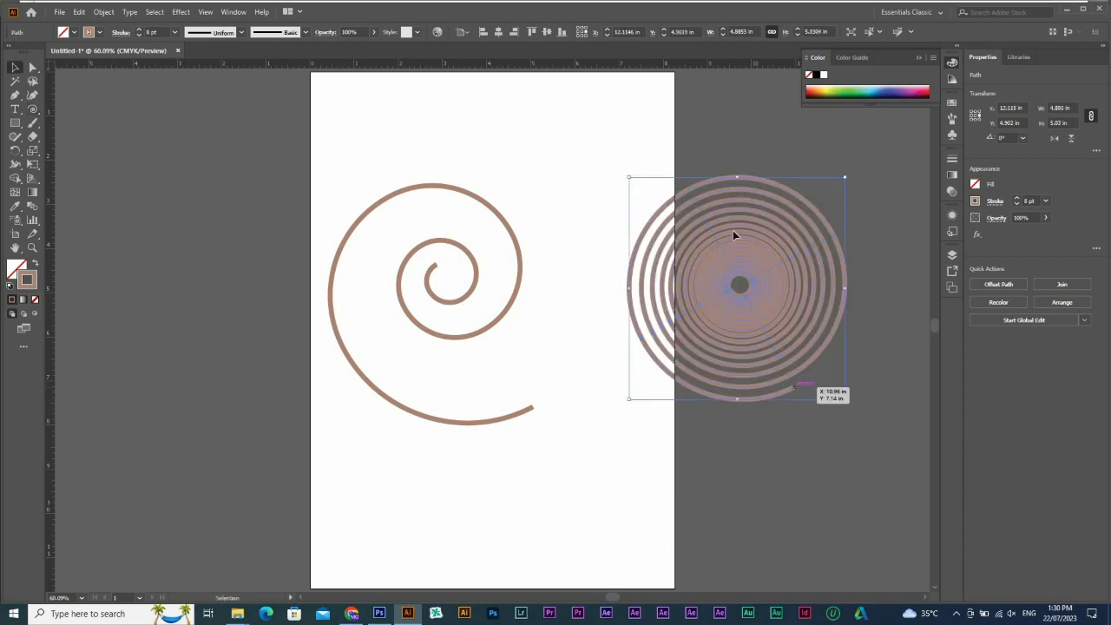
# Step: Apply the triangular tapered width profile to the dense spiral's stroke so that it thins towards the centre
pyautogui.press('space')
pyautogui.moveTo(628, 232); pyautogui.dragTo(520, 265)
pyautogui.click(787, 222)
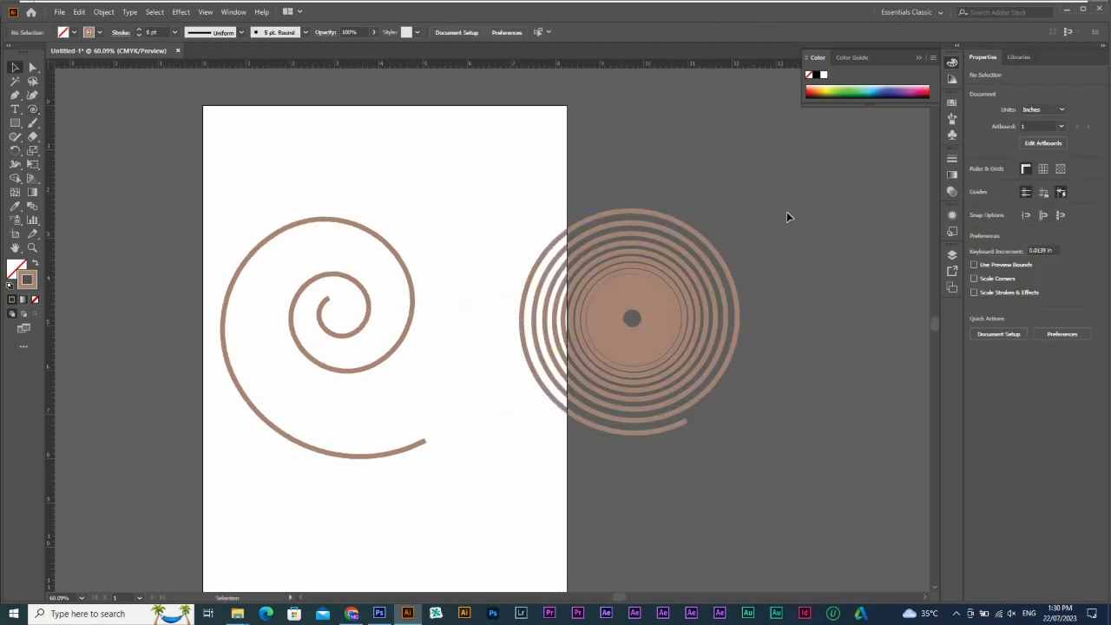
pyautogui.click(622, 356)
pyautogui.click(208, 32)
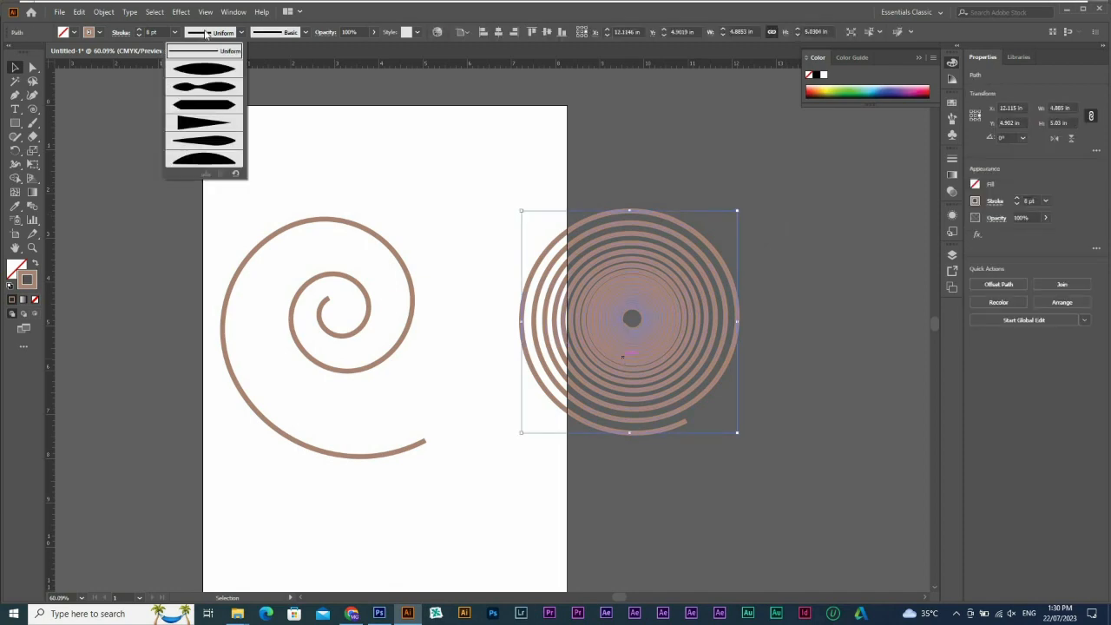
pyautogui.click(203, 123)
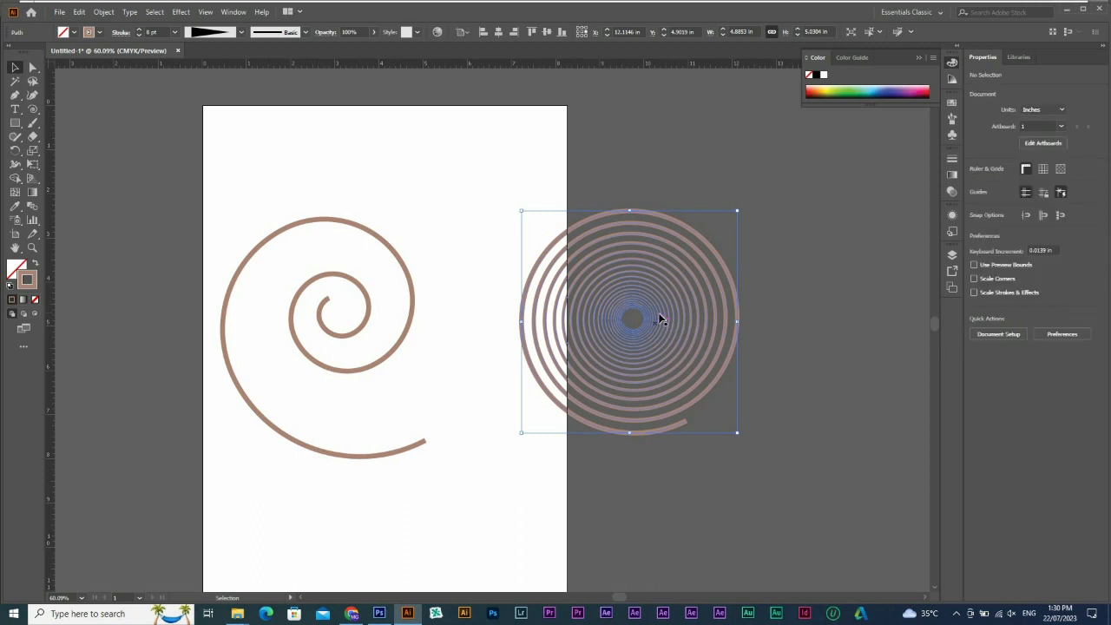
pyautogui.click(780, 256)
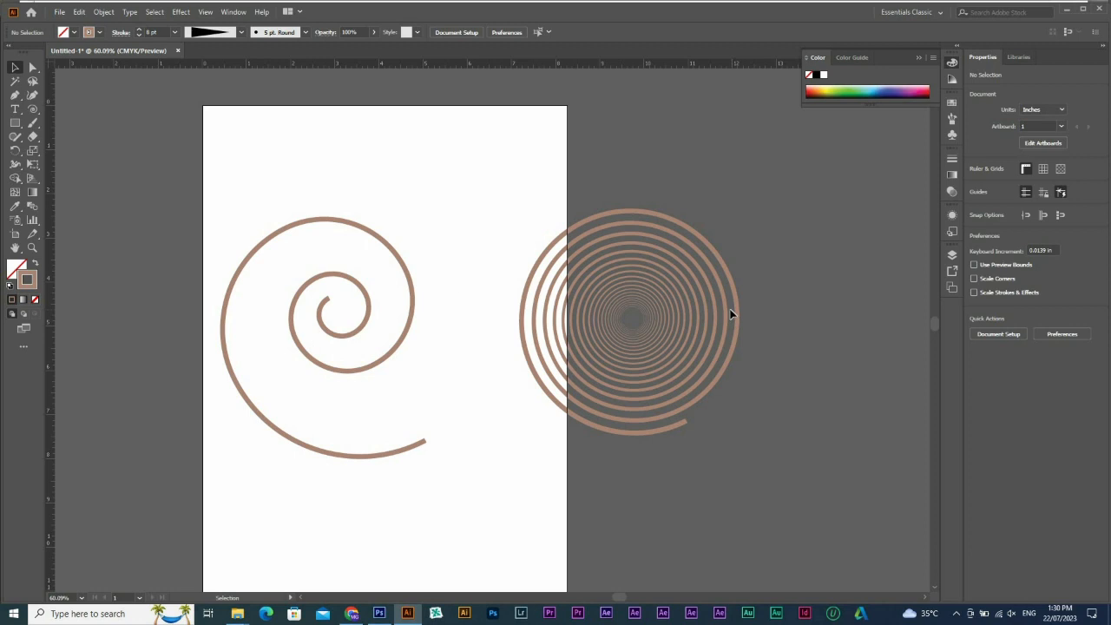
# Step: Examine the radius, decay, segments and style settings for creating an exact spiral, without creating one
pyautogui.click(32, 110)
pyautogui.moveTo(471, 179); pyautogui.dragTo(515, 239)
pyautogui.press('Delete')
pyautogui.click(394, 168)
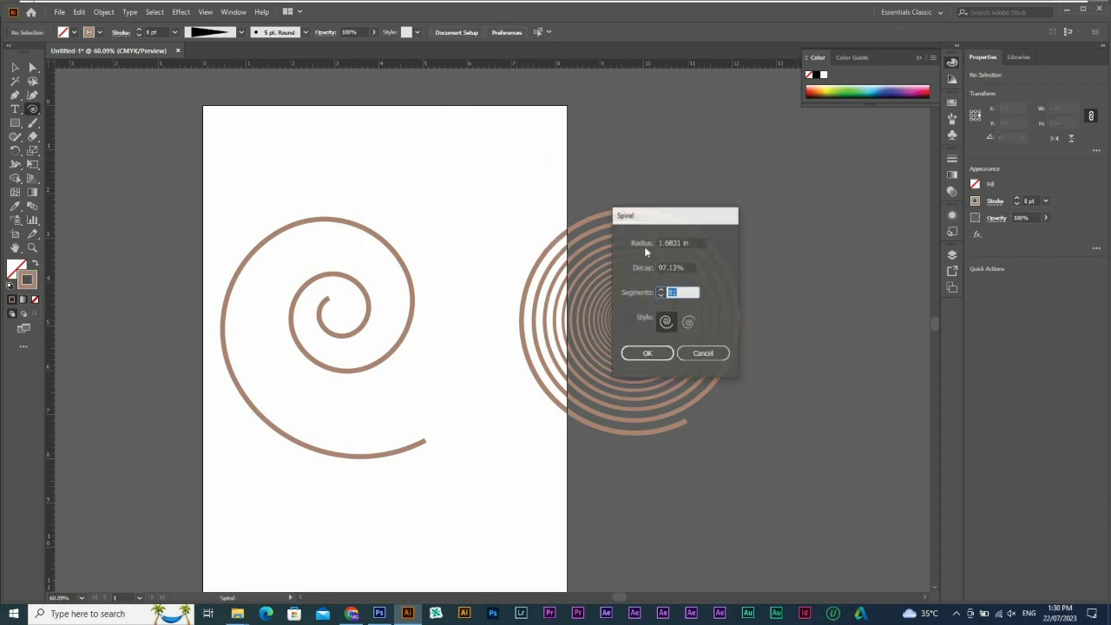
pyautogui.doubleClick(692, 242)
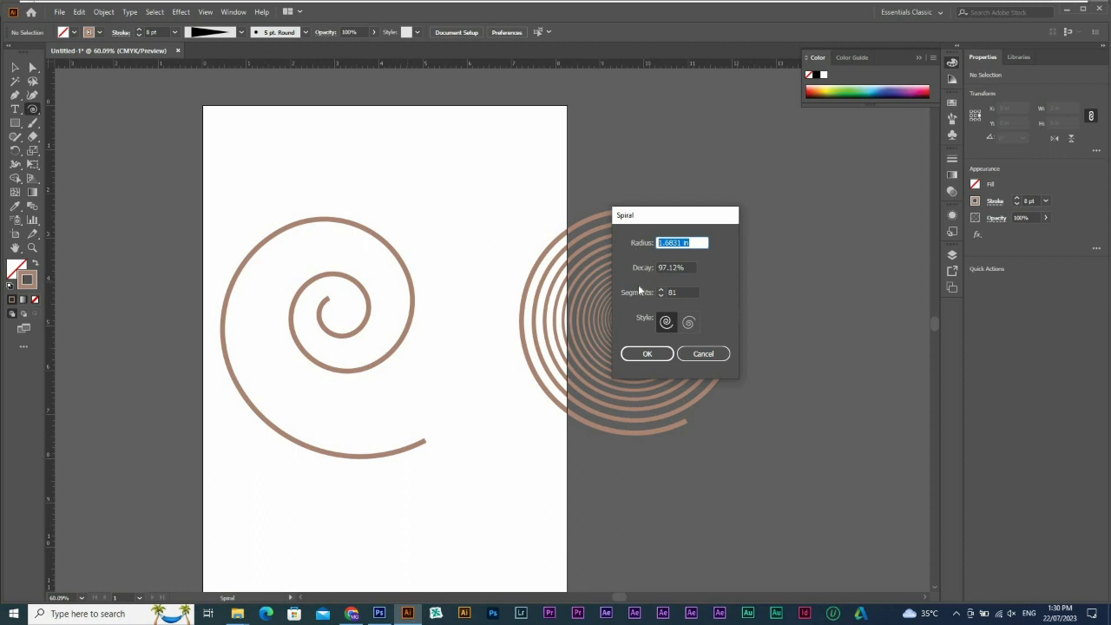
pyautogui.moveTo(661, 203); pyautogui.dragTo(717, 209)
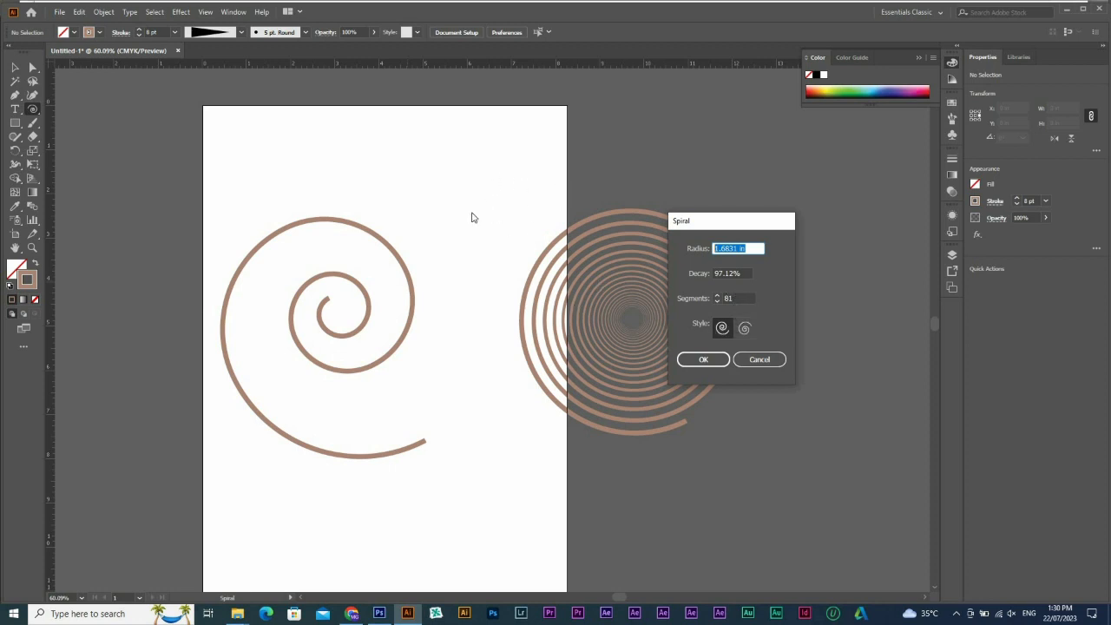
pyautogui.click(776, 363)
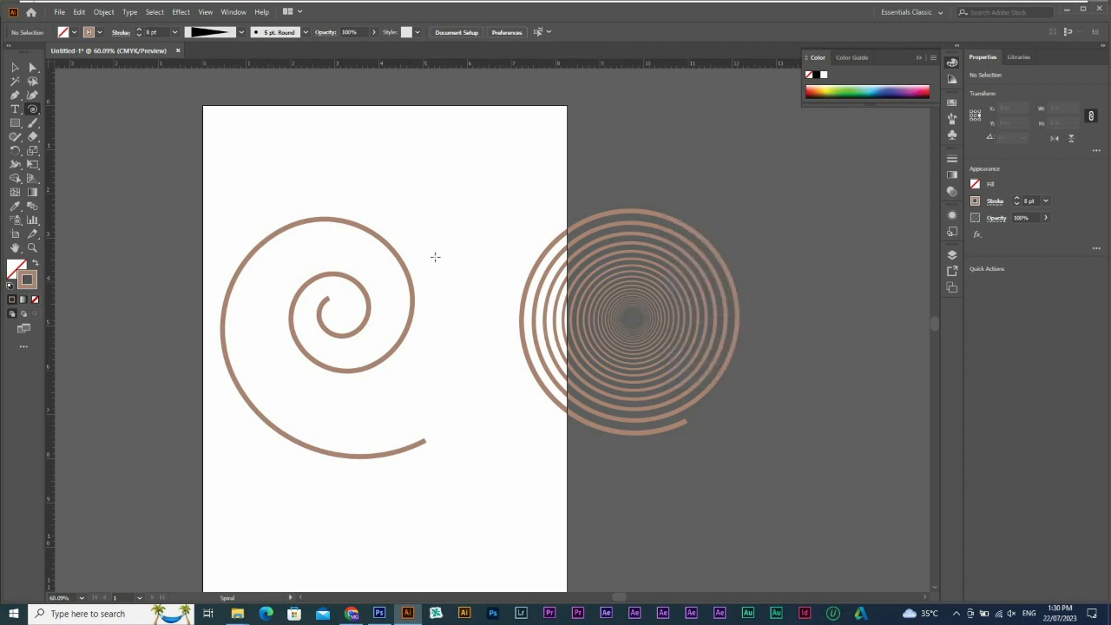
# Step: Delete both spirals to clear the artboard
pyautogui.press('v')
pyautogui.moveTo(273, 161); pyautogui.dragTo(671, 493)
pyautogui.press('Delete')
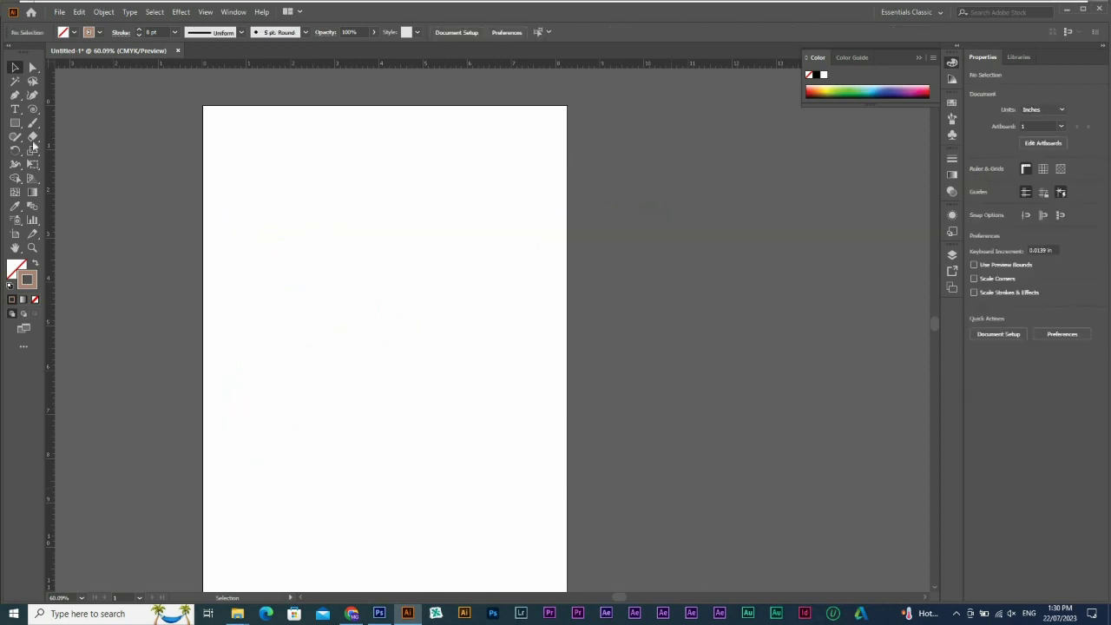
# Step: Draw a rectangular grid about 5.9 by 5.45 in with the Rectangular Grid tool in the middle of the artboard
pyautogui.click(32, 109)
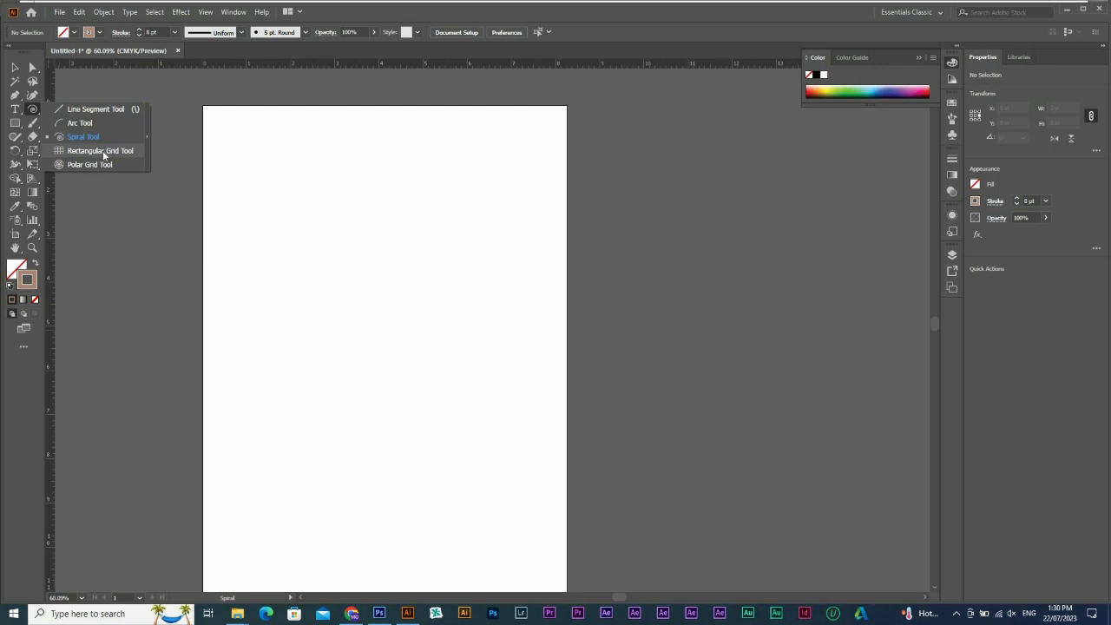
pyautogui.click(101, 151)
pyautogui.moveTo(265, 239)
pyautogui.mouseDown()
pyautogui.moveTo(355, 332)
pyautogui.moveTo(520, 467)
pyautogui.moveTo(527, 445)
pyautogui.moveTo(527, 487)
pyautogui.moveTo(520, 464)
pyautogui.moveTo(523, 477)
pyautogui.mouseUp()
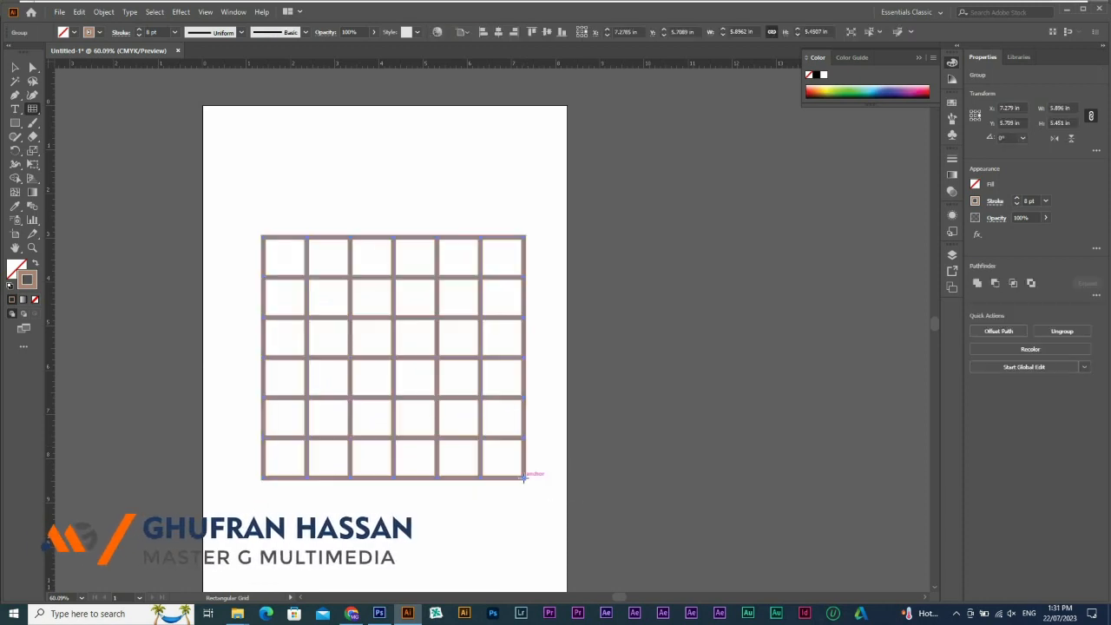
pyautogui.press('v')
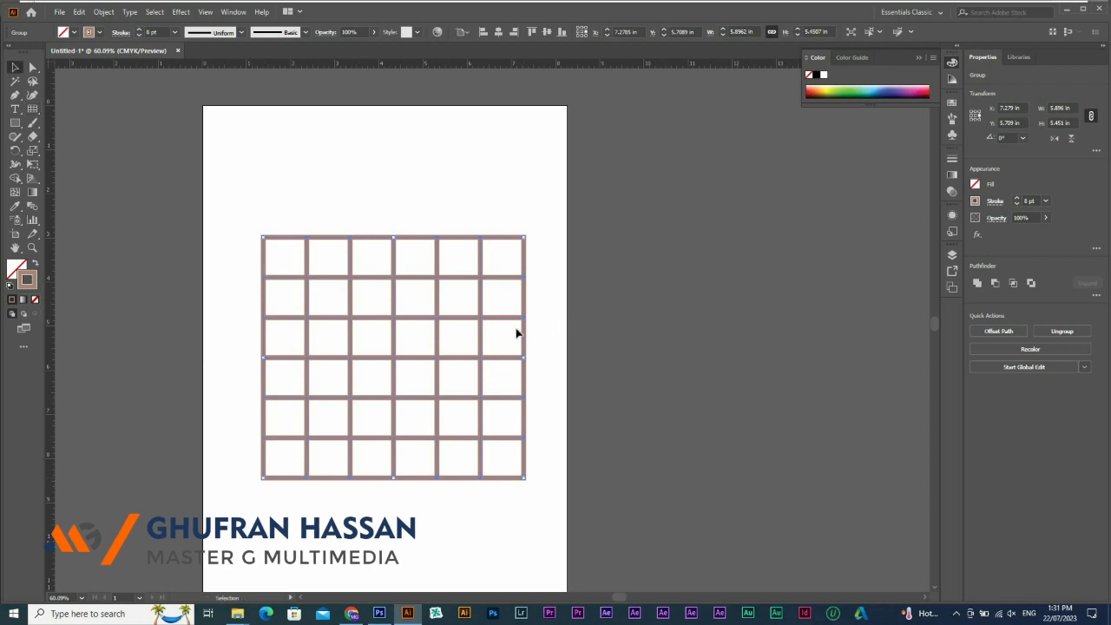
# Step: Ungroup the rectangular grid, and move its outer frame and its rightmost vertical divider away from their places
pyautogui.rightClick(525, 325)
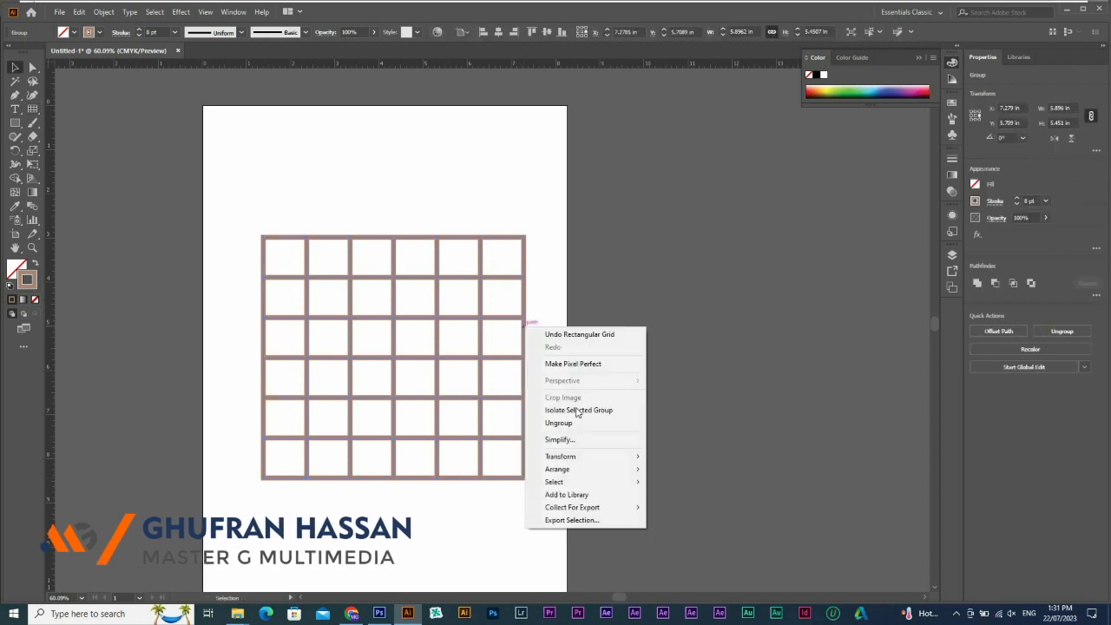
pyautogui.click(559, 422)
pyautogui.click(649, 274)
pyautogui.moveTo(525, 264); pyautogui.dragTo(759, 288)
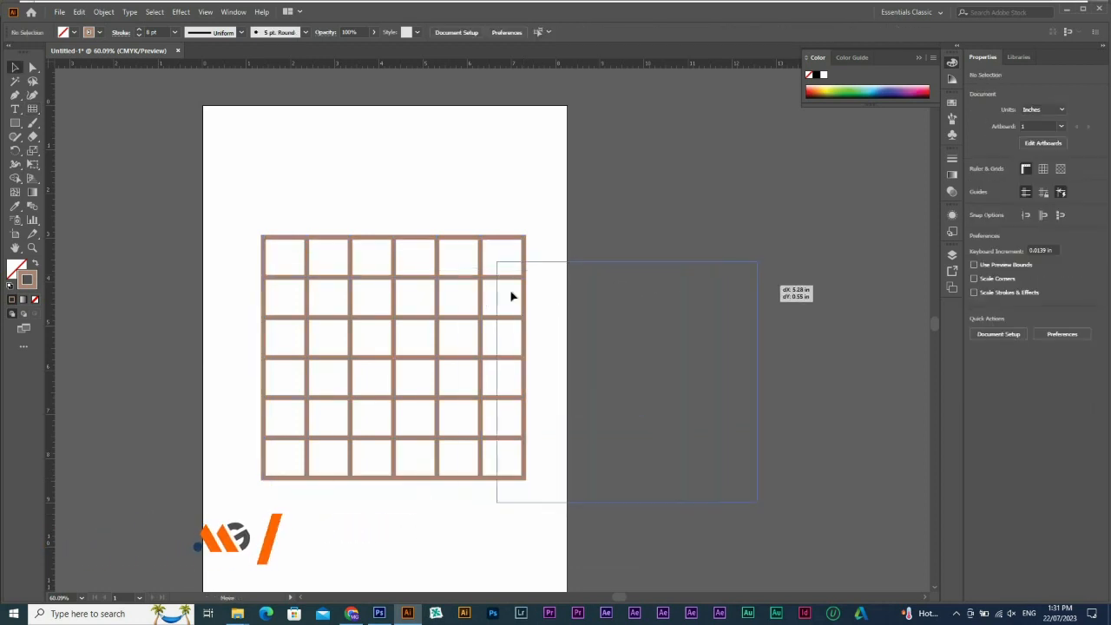
pyautogui.moveTo(511, 296); pyautogui.dragTo(453, 295)
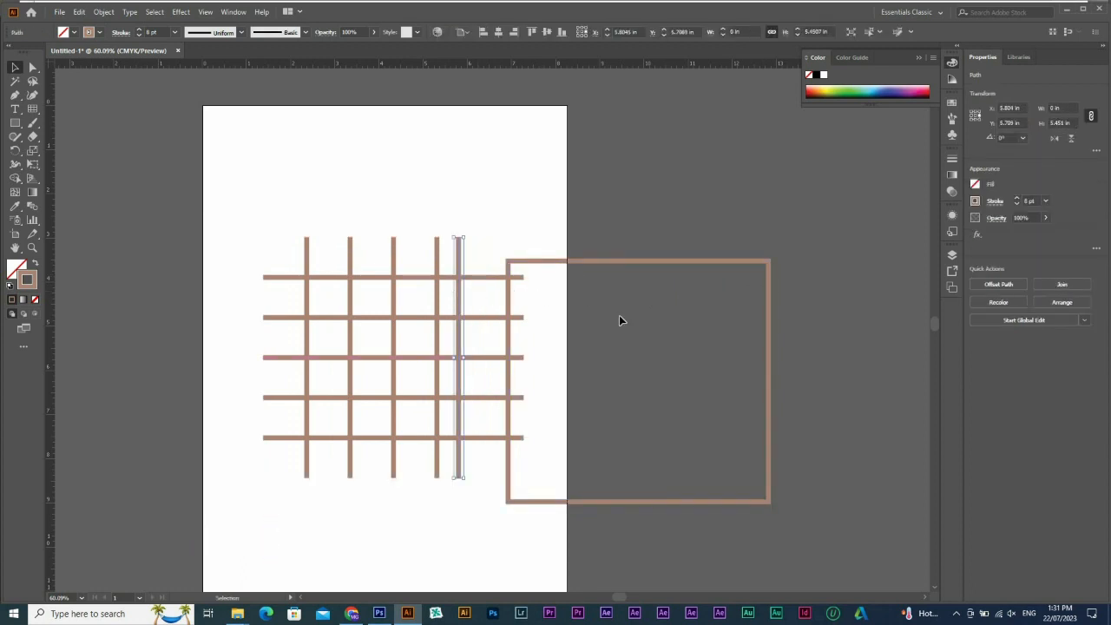
# Step: Undo the moves of the frame and the divider, and delete the whole grid
pyautogui.hotkey('ctrl', 'z')
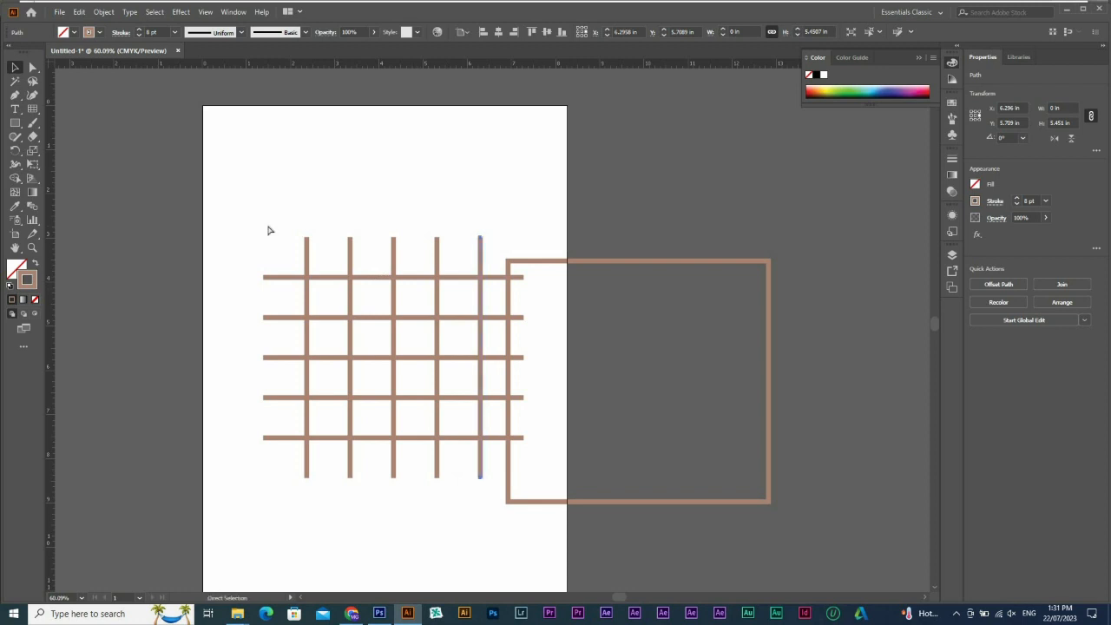
pyautogui.hotkey('ctrl', 'z')
pyautogui.moveTo(208, 204); pyautogui.dragTo(586, 565)
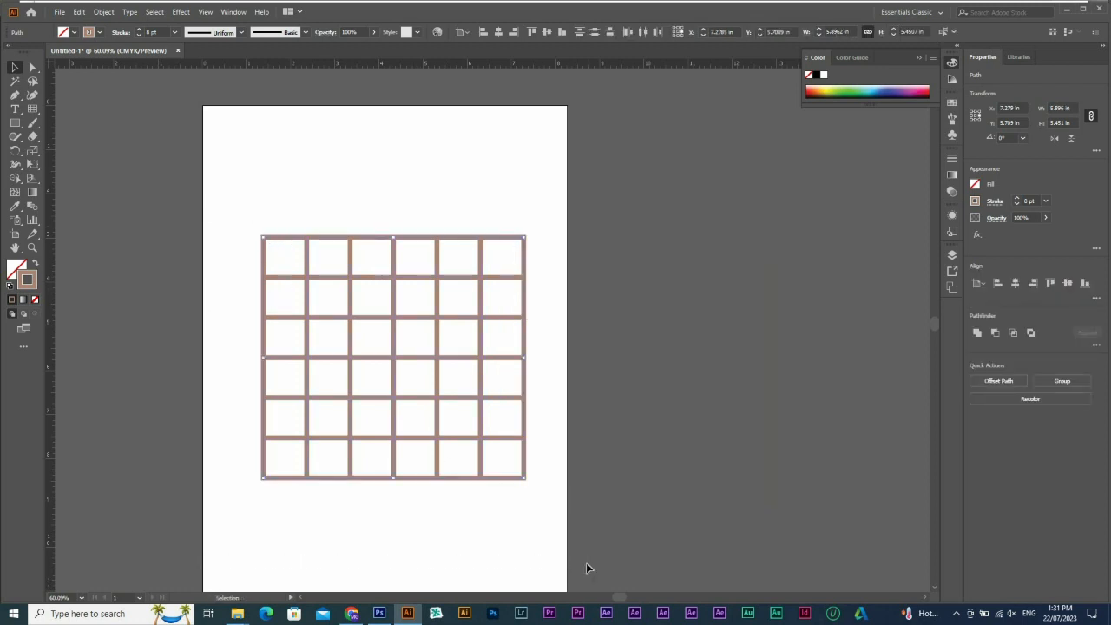
pyautogui.press('Delete')
# Step: Draw a rectangular grid about 9.05 by 6.79 in, adjusted while drawing to 11 horizontal and 22 vertical dividers, and move it right of the artboard
pyautogui.click(32, 108)
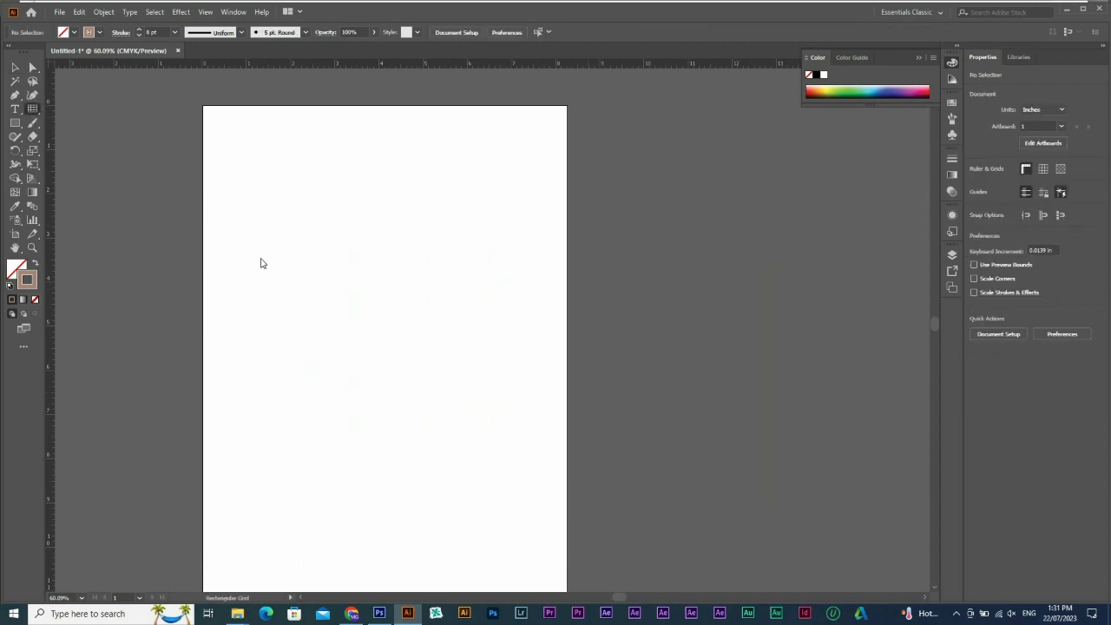
pyautogui.moveTo(239, 227); pyautogui.dragTo(534, 497)
pyautogui.press('Up')
pyautogui.press('Up')
pyautogui.press('Up')
pyautogui.press('Up')
pyautogui.press('Up')
pyautogui.press('Up')
pyautogui.press('Up')
pyautogui.press('Up')
pyautogui.press('Up')
pyautogui.press('Down')
pyautogui.press('Down')
pyautogui.press('Down')
pyautogui.press('Down')
pyautogui.press('Down')
pyautogui.press('Down')
pyautogui.press('Down')
pyautogui.press('Down')
pyautogui.press('Right')
pyautogui.press('Right')
pyautogui.press('Right')
pyautogui.press('Right')
pyautogui.press('Right')
pyautogui.press('Right')
pyautogui.press('Right')
pyautogui.press('Right')
pyautogui.press('Right')
pyautogui.press('Left')
pyautogui.press('Left')
pyautogui.press('Left')
pyautogui.press('Left')
pyautogui.press('Left')
pyautogui.press('Left')
pyautogui.press('Left')
pyautogui.press('Left')
pyautogui.press('Left')
pyautogui.press('Left')
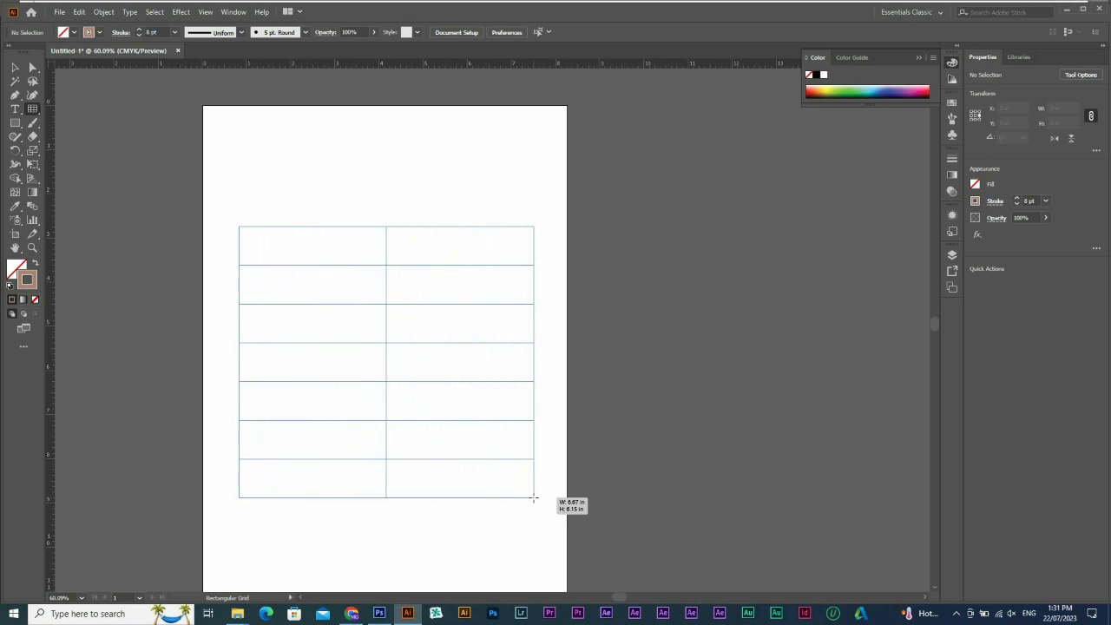
pyautogui.press('Right')
pyautogui.press('Right')
pyautogui.press('Right')
pyautogui.press('Right')
pyautogui.press('Right')
pyautogui.press('Right')
pyautogui.press('Right')
pyautogui.press('Right')
pyautogui.press('Right')
pyautogui.press('Right')
pyautogui.press('Right')
pyautogui.press('Right')
pyautogui.press('Right')
pyautogui.press('Right')
pyautogui.press('Right')
pyautogui.press('Right')
pyautogui.moveTo(534, 498); pyautogui.dragTo(645, 528)
pyautogui.press('Right')
pyautogui.press('Right')
pyautogui.press('Right')
pyautogui.press('Up')
pyautogui.press('Up')
pyautogui.press('Up')
pyautogui.press('Up')
pyautogui.press('Up')
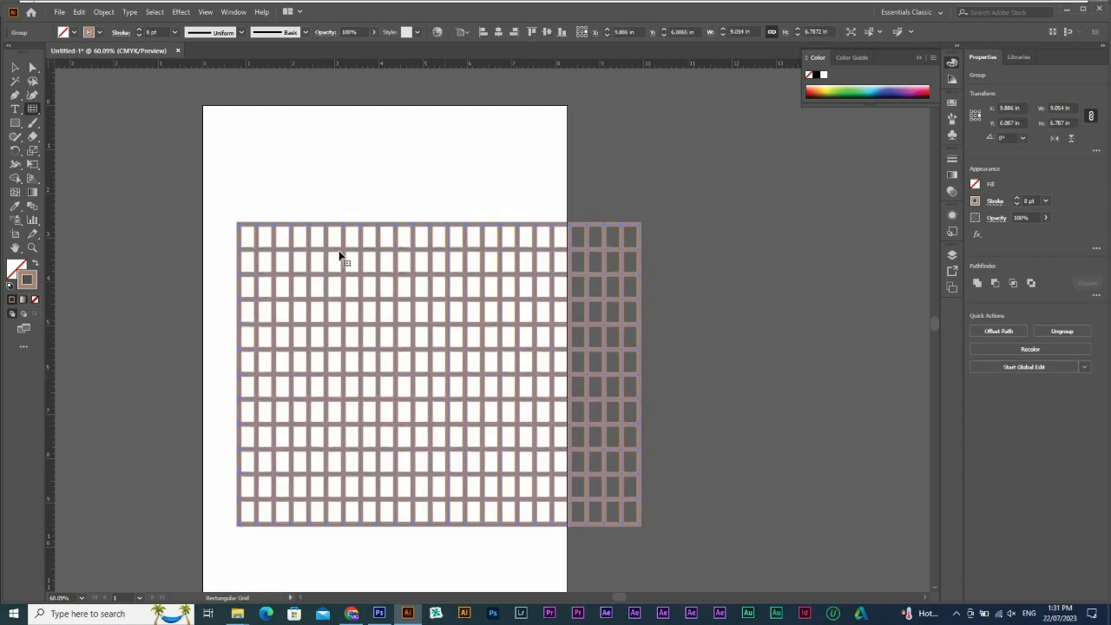
pyautogui.press('v')
pyautogui.moveTo(364, 278); pyautogui.dragTo(760, 317)
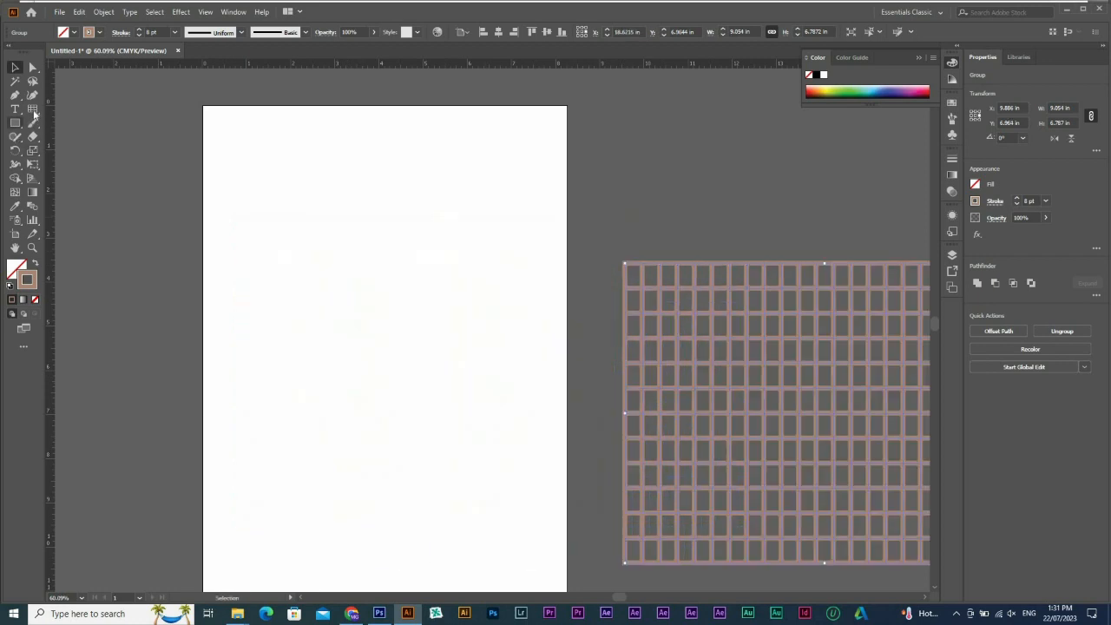
# Step: Create an exact 8 by 8 in rectangular grid with 15 horizontal and 30 vertical dividers
pyautogui.click(33, 110)
pyautogui.moveTo(253, 210); pyautogui.dragTo(497, 428)
pyautogui.hotkey('ctrl', 'z')
pyautogui.click(483, 167)
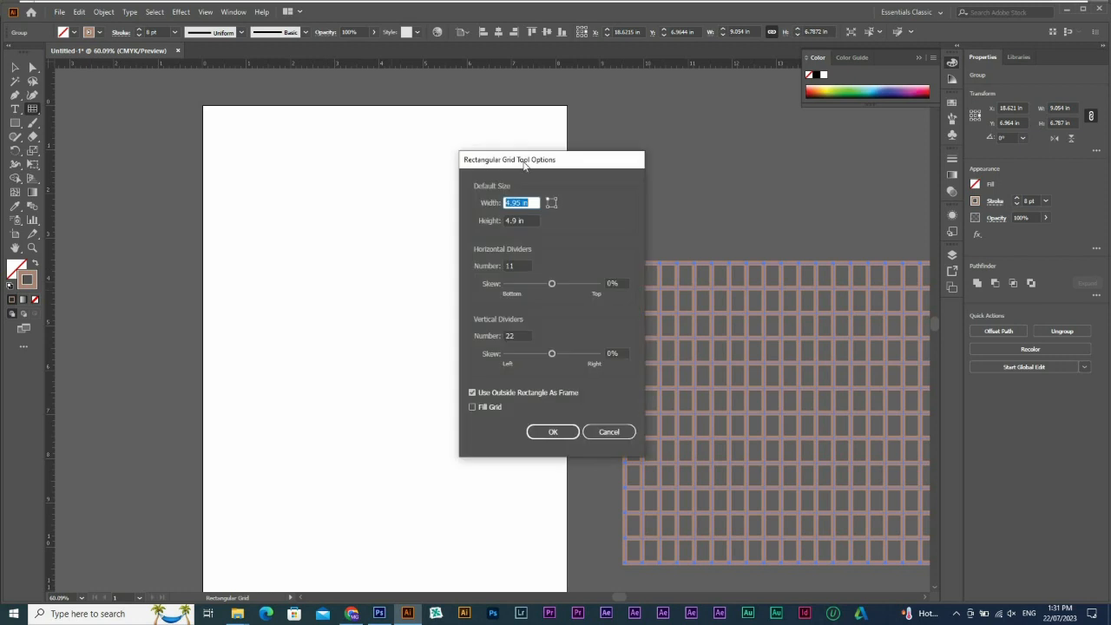
pyautogui.moveTo(525, 165); pyautogui.dragTo(401, 165)
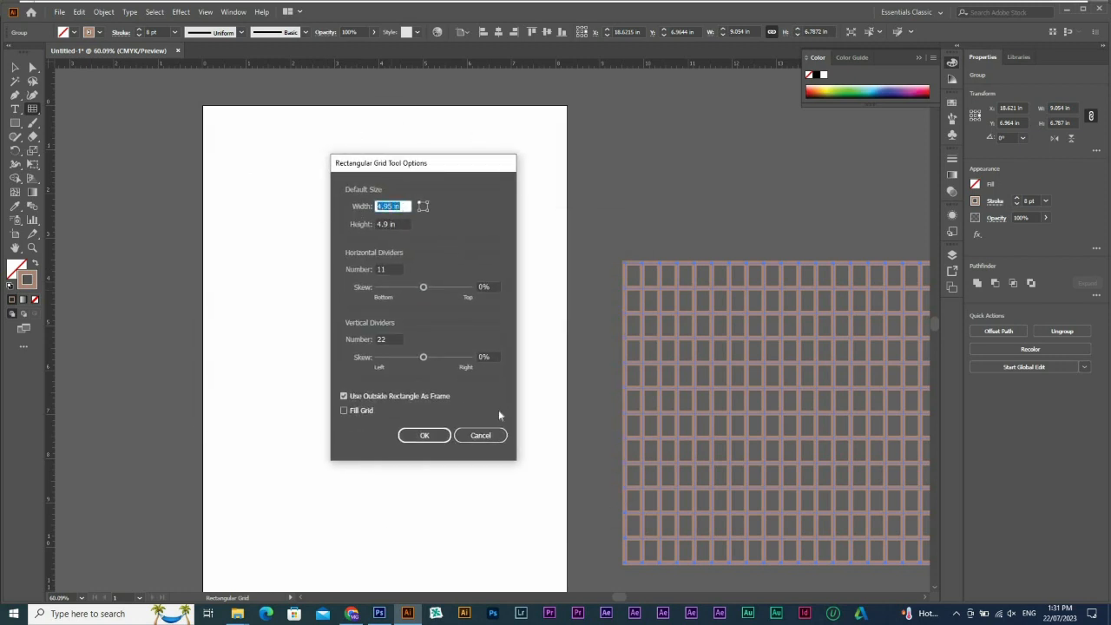
pyautogui.write('8 in')
pyautogui.press('Tab')
pyautogui.write('8')
pyautogui.press('Tab')
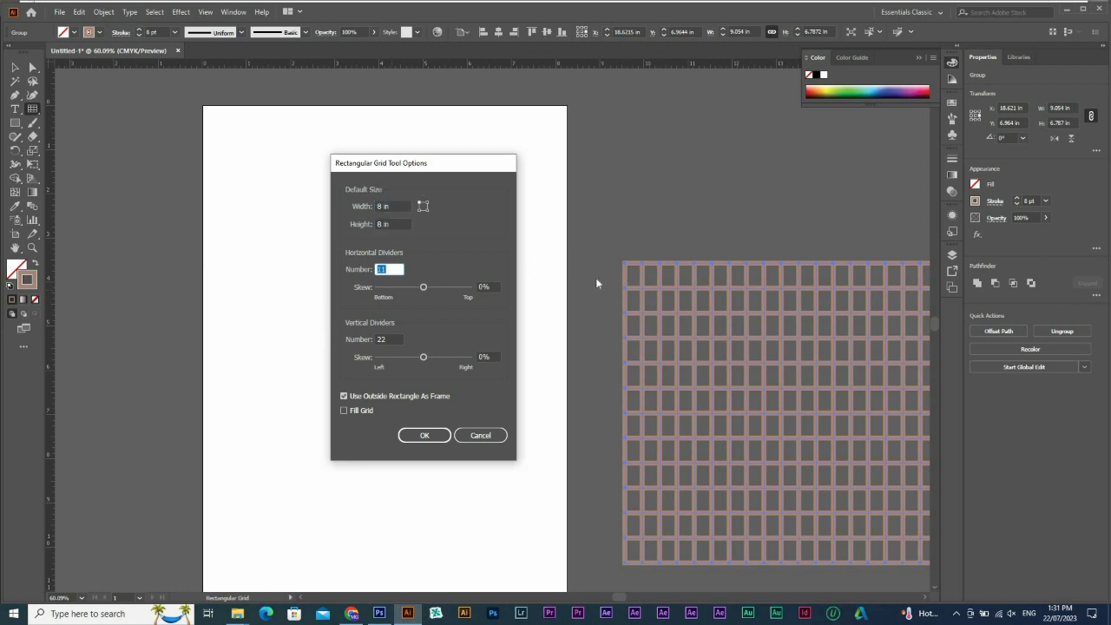
pyautogui.write('15')
pyautogui.press('Tab')
pyautogui.press('Tab')
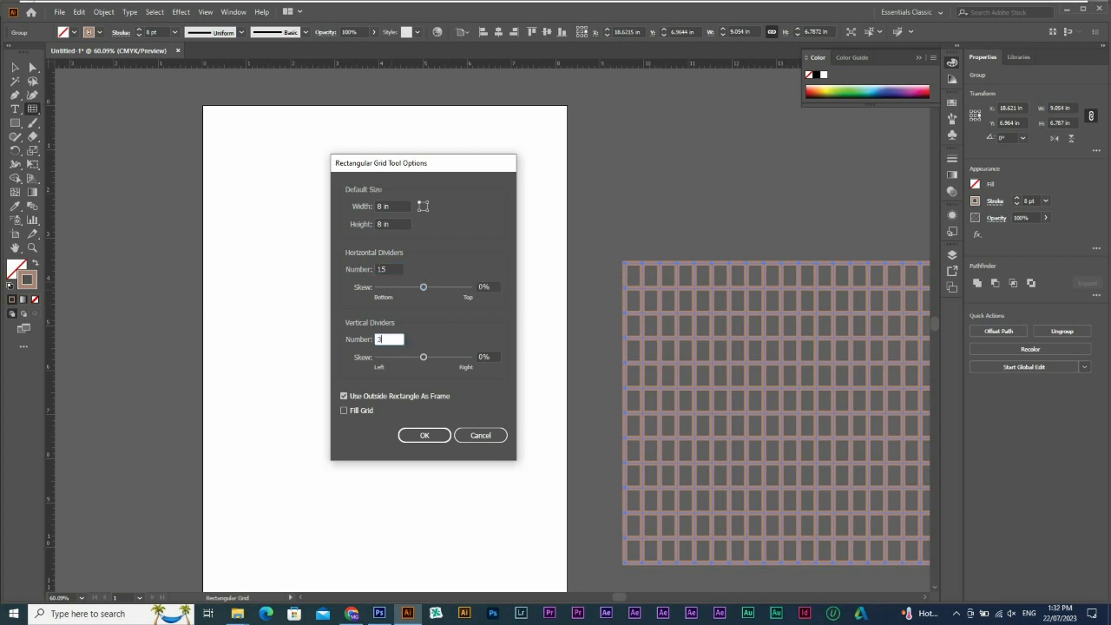
pyautogui.write('30')
pyautogui.press('Return')
# Step: Move the 8 in grid up and left onto the artboard and set its stroke weight to 0.25 pt
pyautogui.press('v')
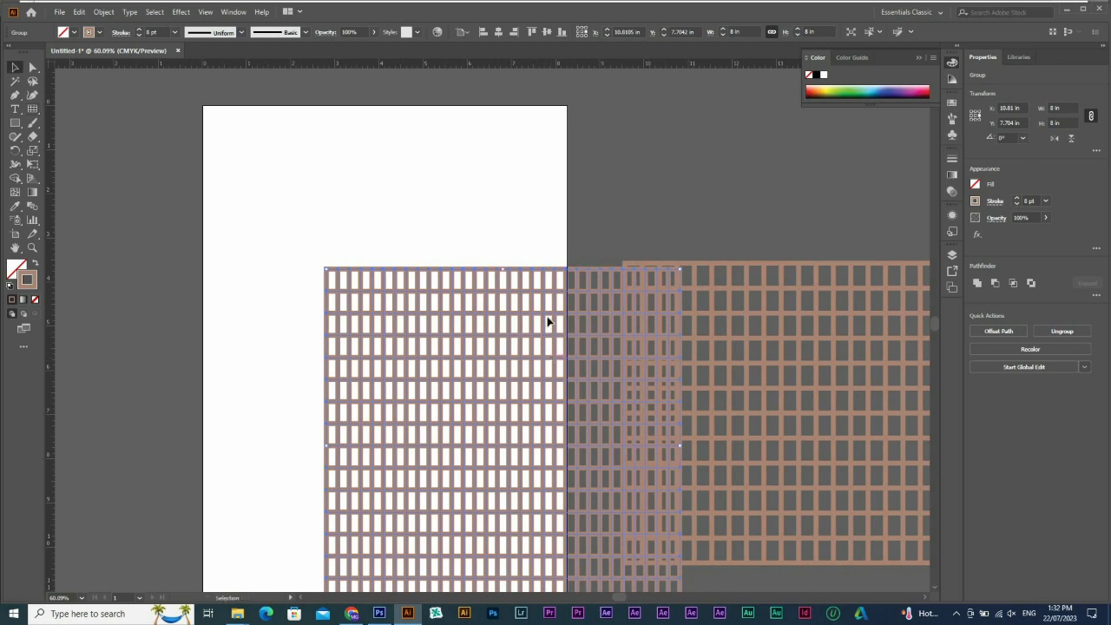
pyautogui.moveTo(552, 317); pyautogui.dragTo(439, 198)
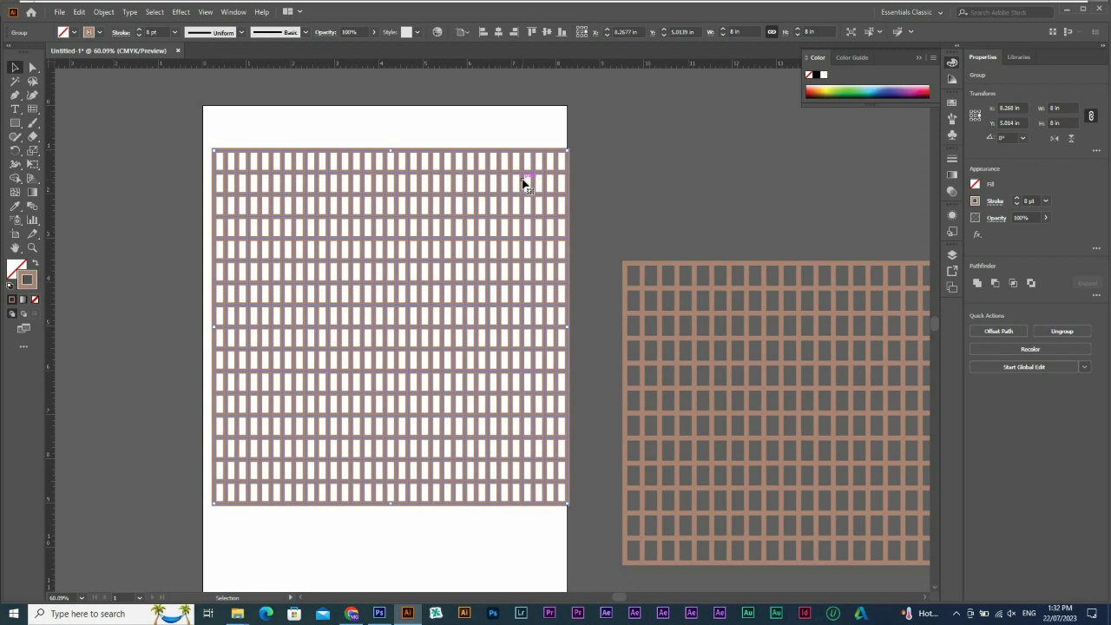
pyautogui.click(151, 32)
pyautogui.write('0.25')
pyautogui.press('Return')
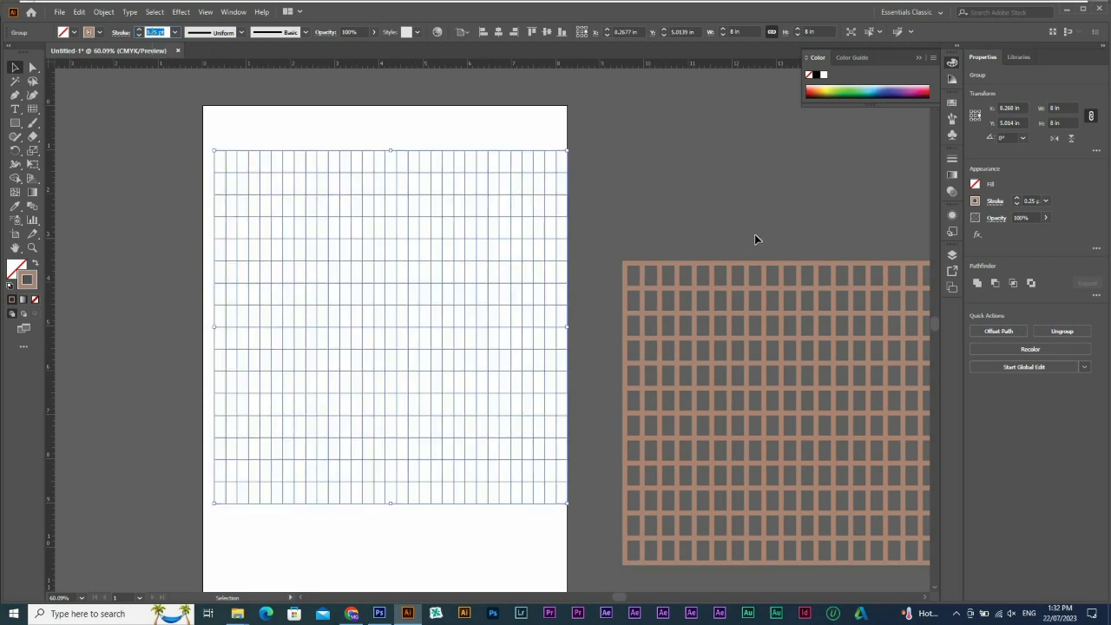
pyautogui.click(570, 344)
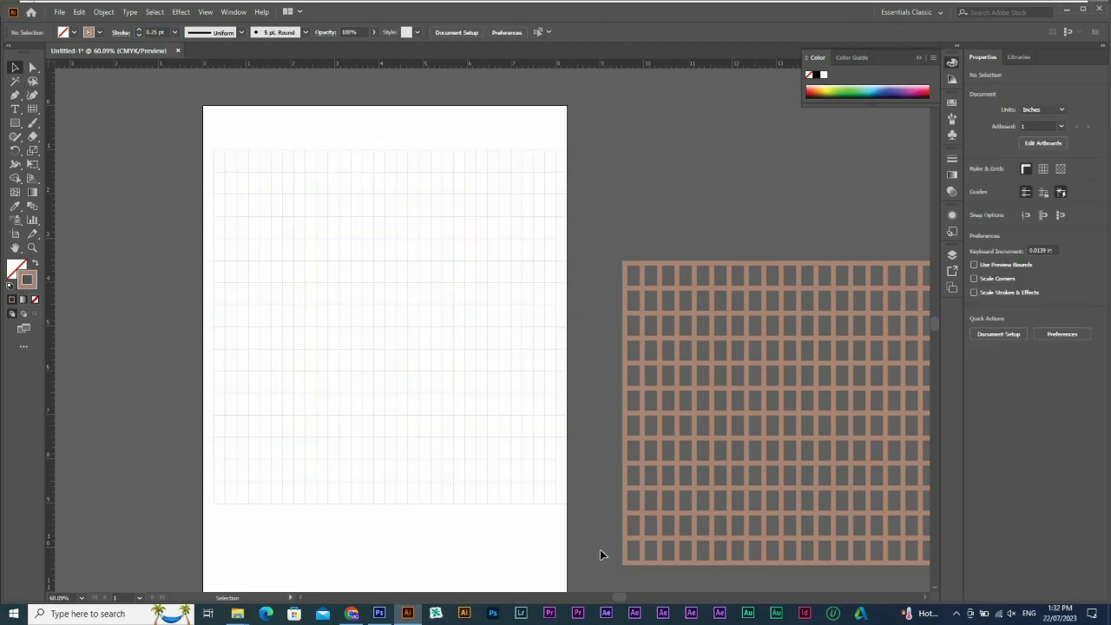
# Step: Delete both rectangular grids to clear the workspace
pyautogui.moveTo(600, 550); pyautogui.dragTo(579, 529)
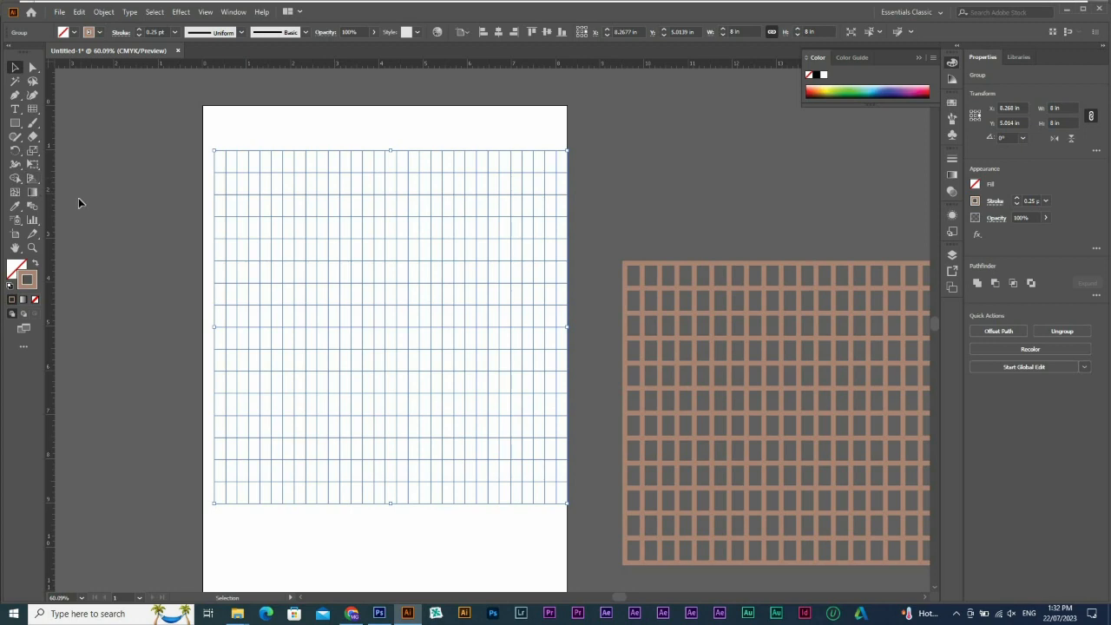
pyautogui.moveTo(160, 121); pyautogui.dragTo(914, 570)
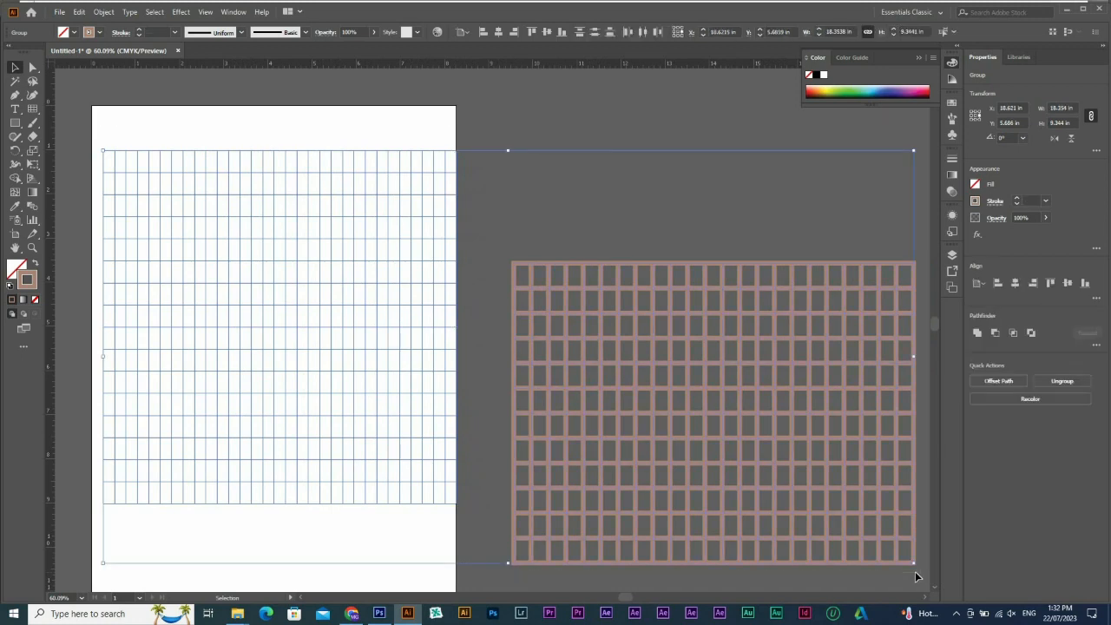
pyautogui.press('Delete')
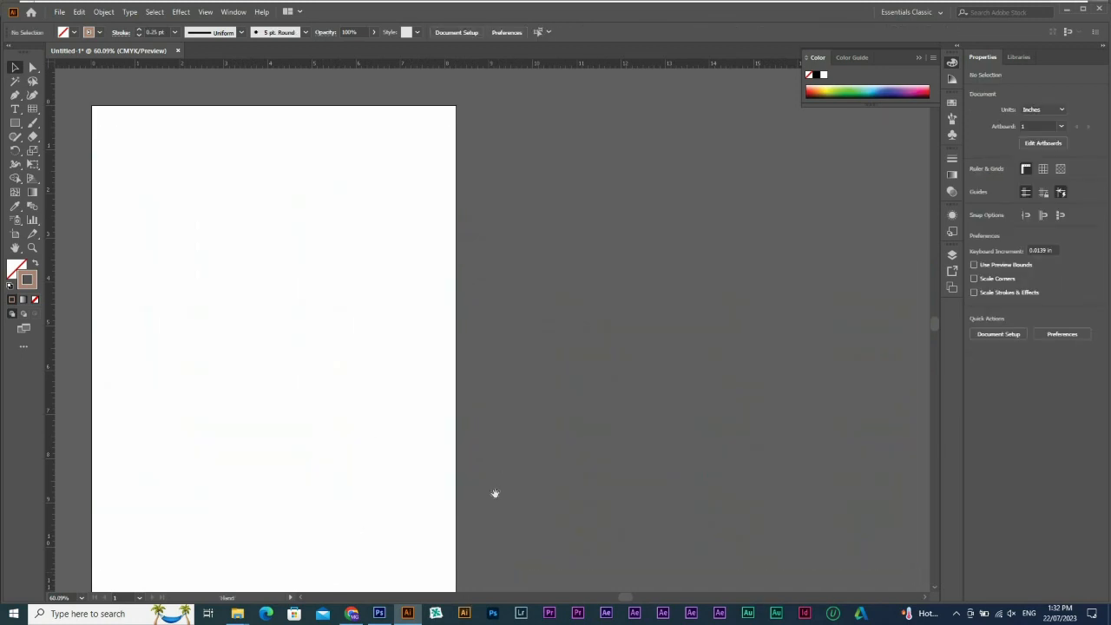
# Step: Draw a polar grid about 5.67 by 5.49 in on the artboard, adjusted while drawing to 7 concentric and 12 radial dividers
pyautogui.moveTo(495, 493); pyautogui.dragTo(624, 531)
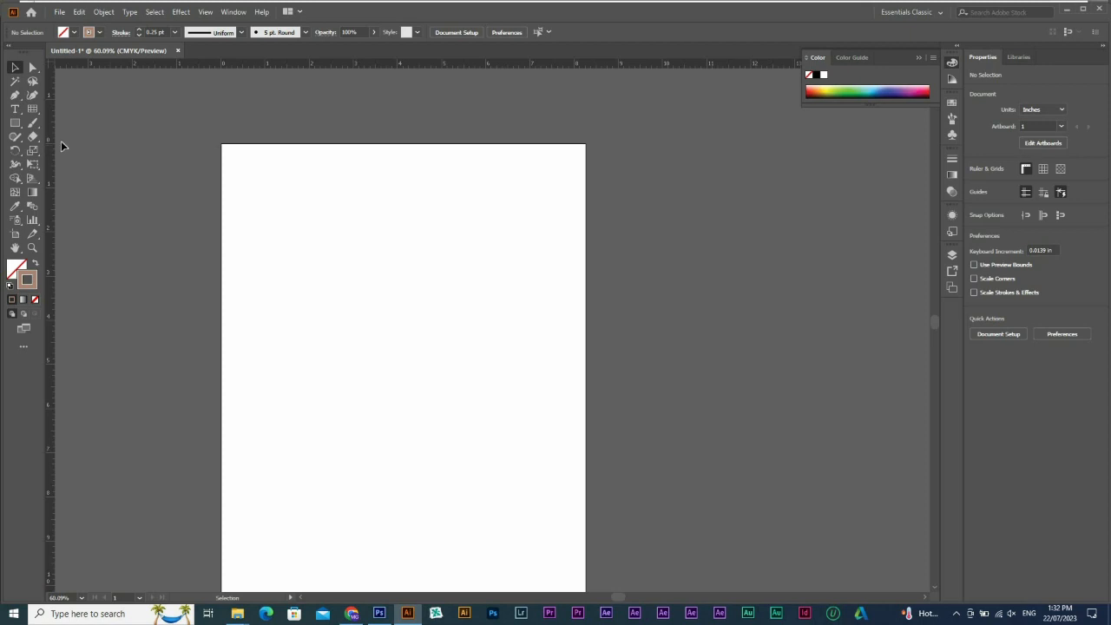
pyautogui.click(32, 109)
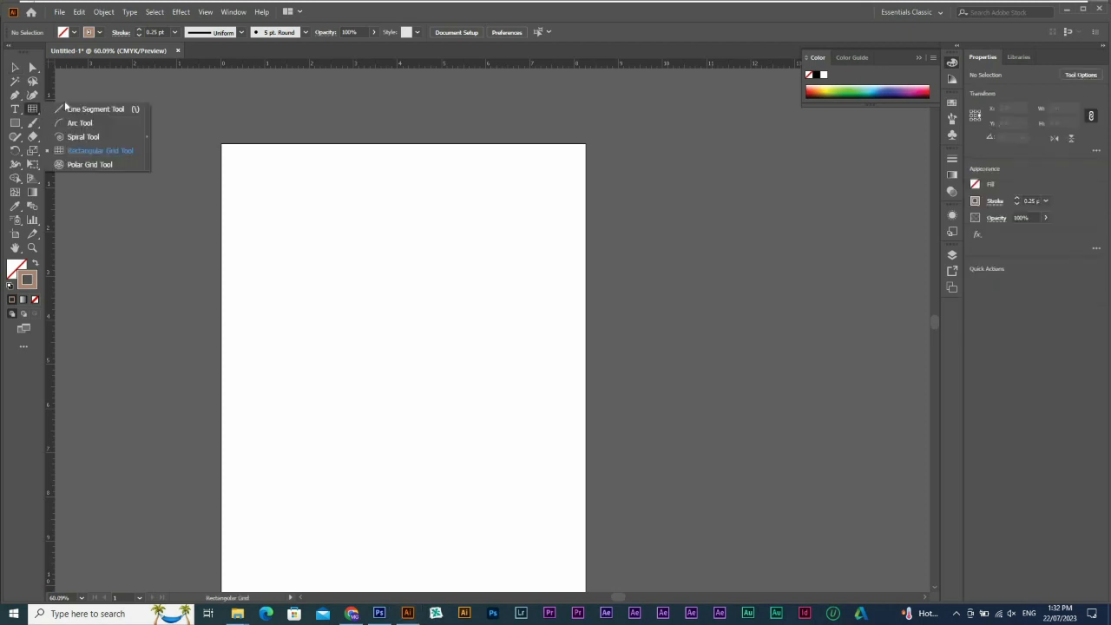
pyautogui.click(84, 164)
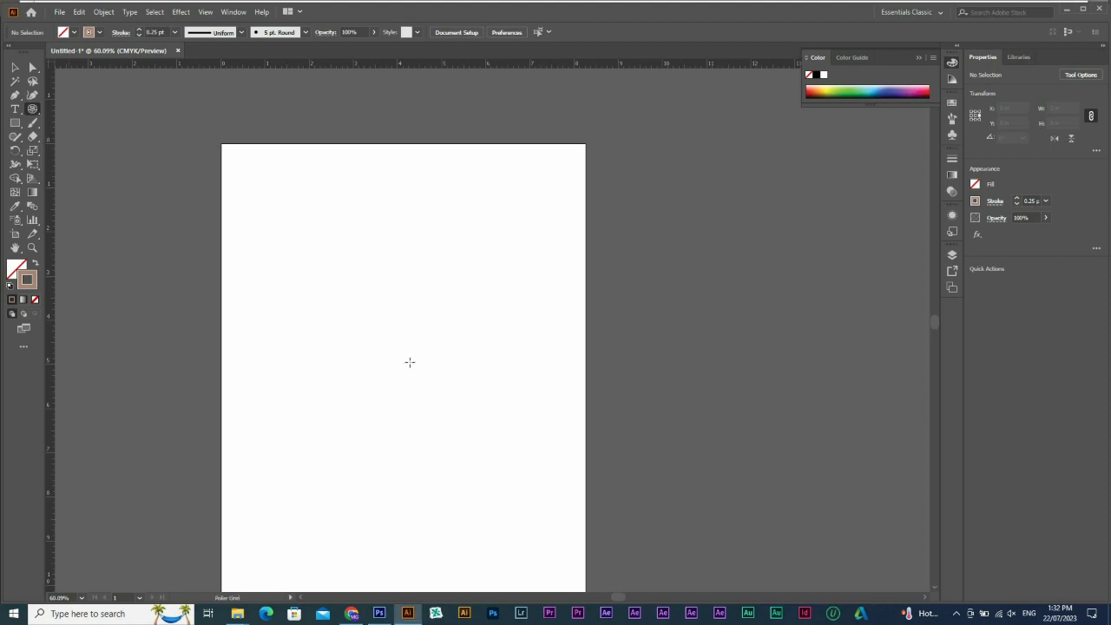
pyautogui.moveTo(410, 362); pyautogui.dragTo(548, 493)
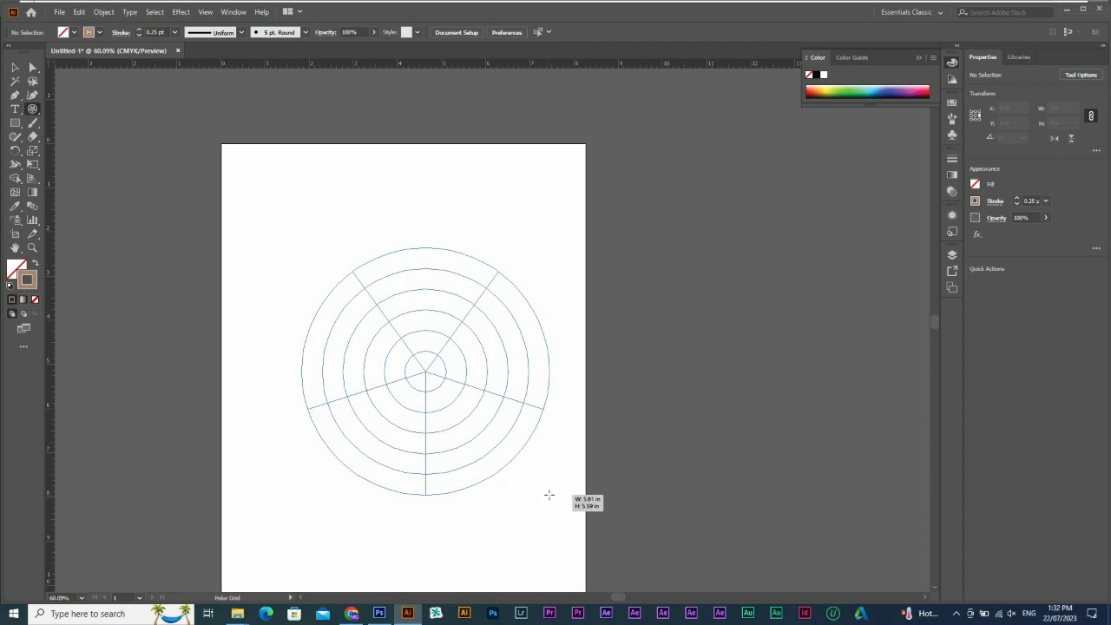
pyautogui.moveTo(549, 493); pyautogui.dragTo(549, 493)
pyautogui.press('Up')
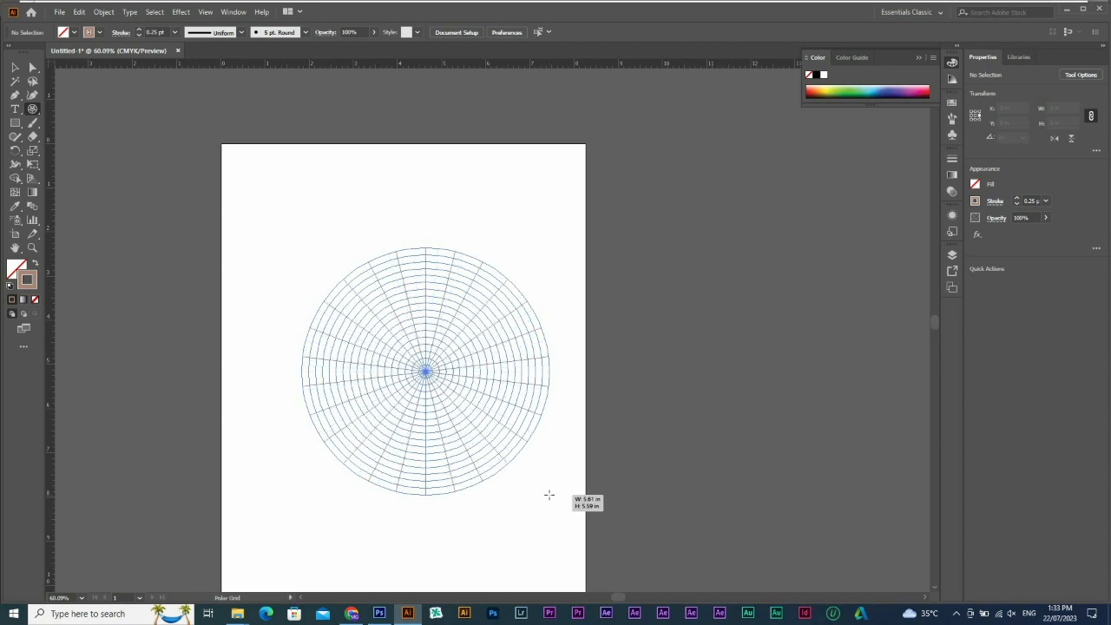
pyautogui.moveTo(471, 390); pyautogui.dragTo(551, 487)
pyautogui.press('Down')
pyautogui.press('Down')
pyautogui.press('Down')
pyautogui.press('Down')
pyautogui.press('Down')
pyautogui.press('Left')
pyautogui.press('Left')
pyautogui.press('Left')
pyautogui.press('Left')
pyautogui.press('Left')
pyautogui.press('Left')
pyautogui.press('Left')
pyautogui.press('Left')
pyautogui.press('Left')
pyautogui.press('Left')
pyautogui.press('Left')
pyautogui.press('Left')
pyautogui.press('Left')
pyautogui.press('Left')
pyautogui.press('Left')
pyautogui.press('Left')
pyautogui.press('Left')
pyautogui.press('Left')
pyautogui.press('Left')
pyautogui.press('Left')
pyautogui.press('Left')
pyautogui.press('Left')
pyautogui.press('Left')
pyautogui.press('Left')
pyautogui.press('Left')
pyautogui.press('Left')
pyautogui.press('Left')
pyautogui.press('Left')
pyautogui.press('Left')
pyautogui.press('Left')
# Step: Delete the polar grid and examine the size and divider settings for an exact polar grid, without creating one
pyautogui.press('Delete')
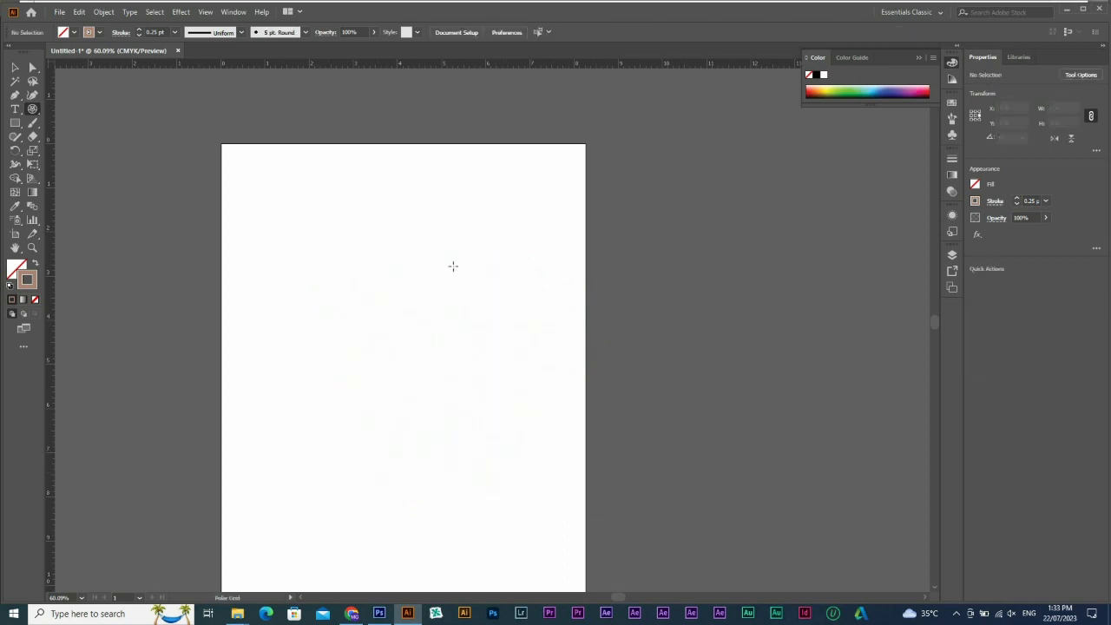
pyautogui.click(429, 295)
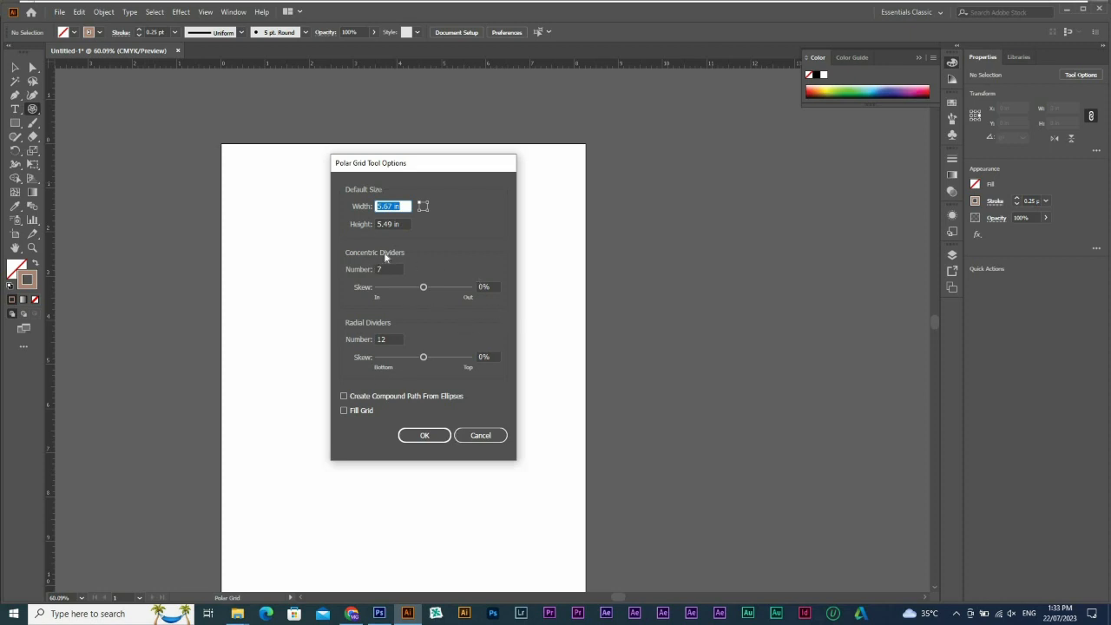
pyautogui.click(482, 436)
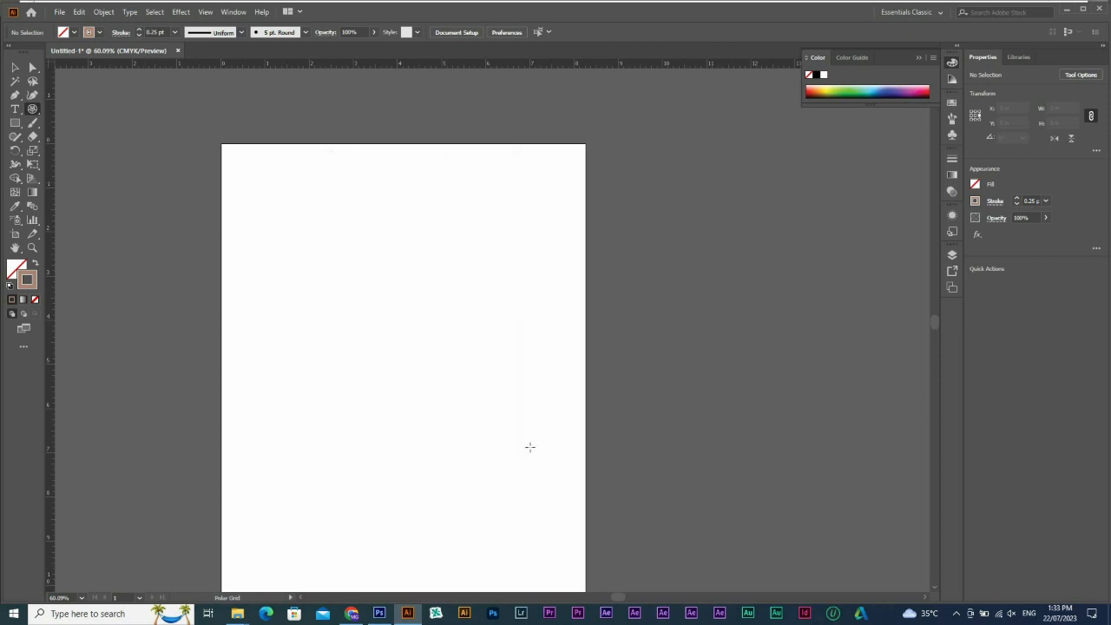
# Step: Draw a circular polar grid about 6.12 by 6.12 in on the artboard and ungroup it
pyautogui.moveTo(281, 202); pyautogui.dragTo(552, 473)
pyautogui.press('v')
pyautogui.rightClick(443, 327)
pyautogui.click(478, 423)
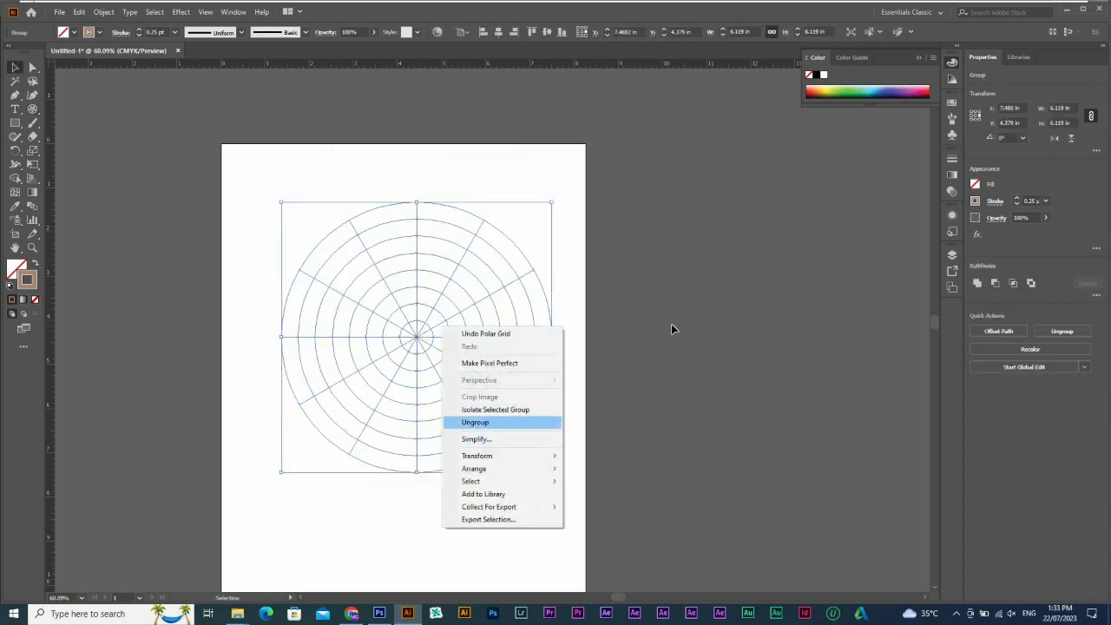
pyautogui.press('Return')
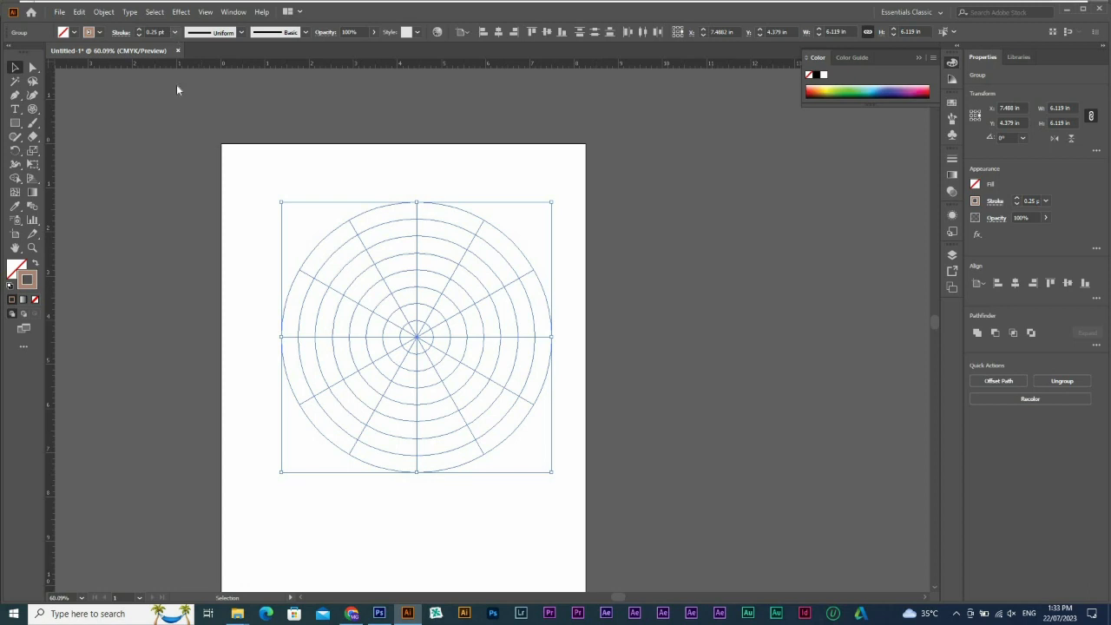
# Step: Set the polar grid's stroke weight to 2 pt, and move one radial line and the second-largest ring off to the right
pyautogui.click(174, 32)
pyautogui.click(187, 94)
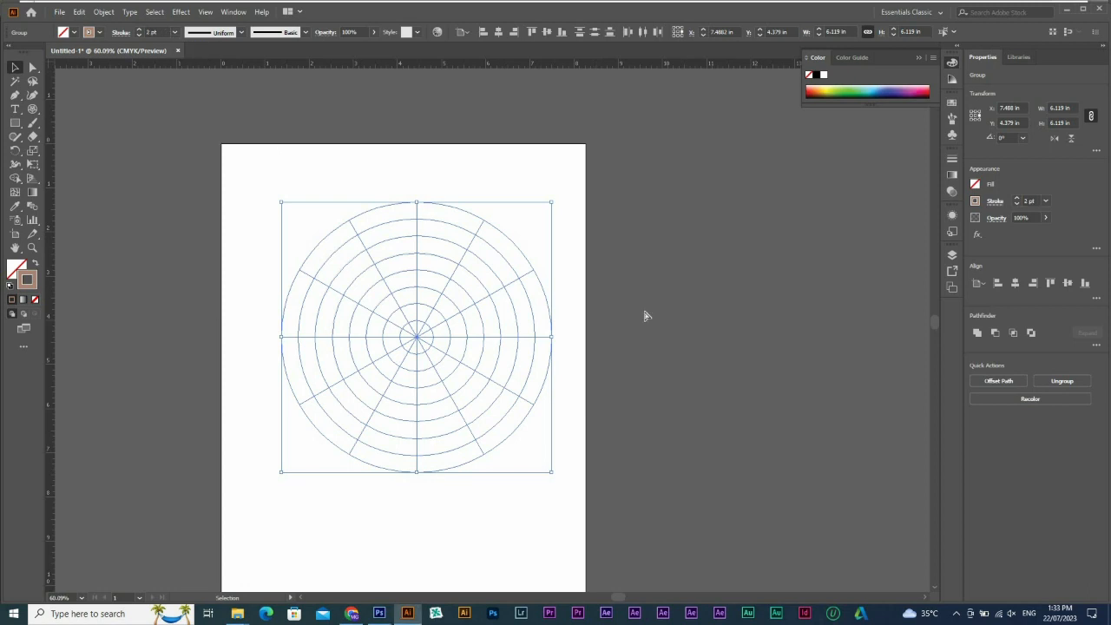
pyautogui.click(711, 249)
pyautogui.moveTo(521, 278); pyautogui.dragTo(773, 278)
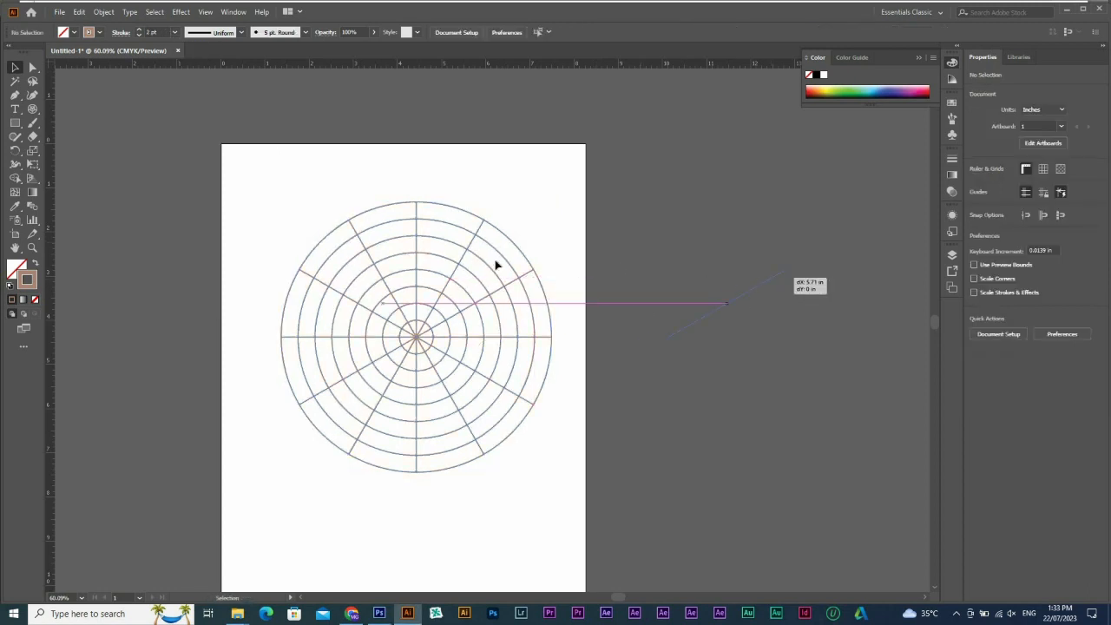
pyautogui.moveTo(508, 265); pyautogui.dragTo(685, 159)
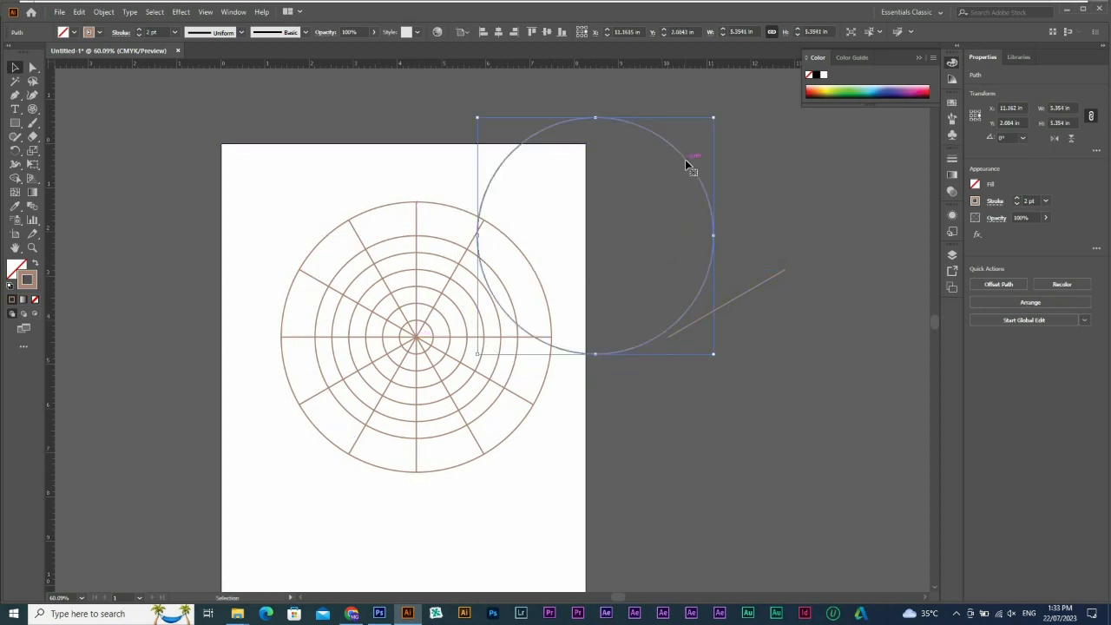